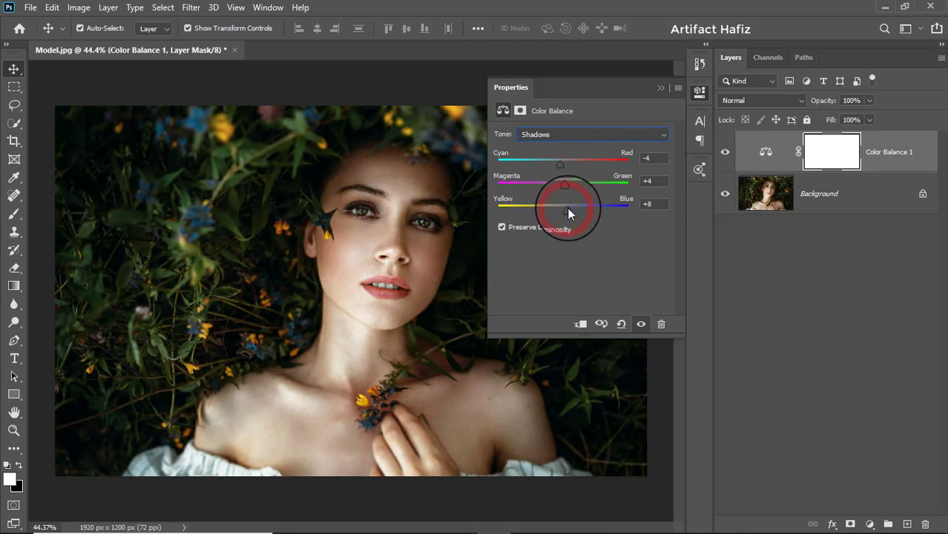
- Set the Color Balance midtones to red +3, green -1, blue +2 and the highlights to red -7, green +1, blue -9
left_click(561, 136)
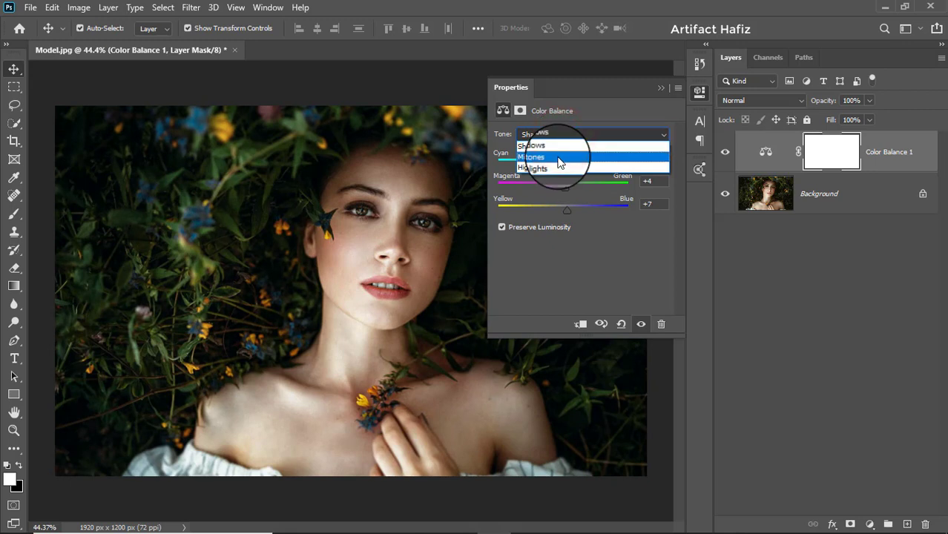
left_click(558, 157)
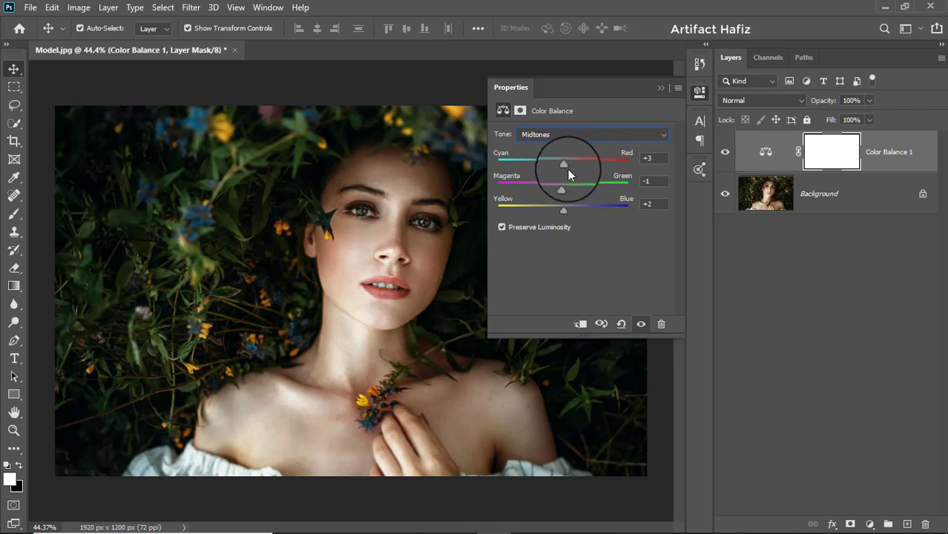
left_click(565, 135)
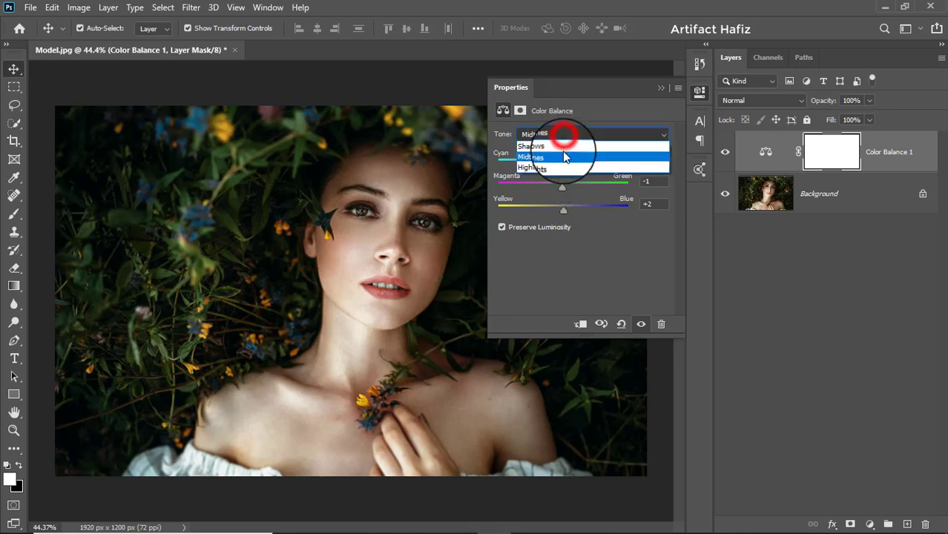
left_click(564, 168)
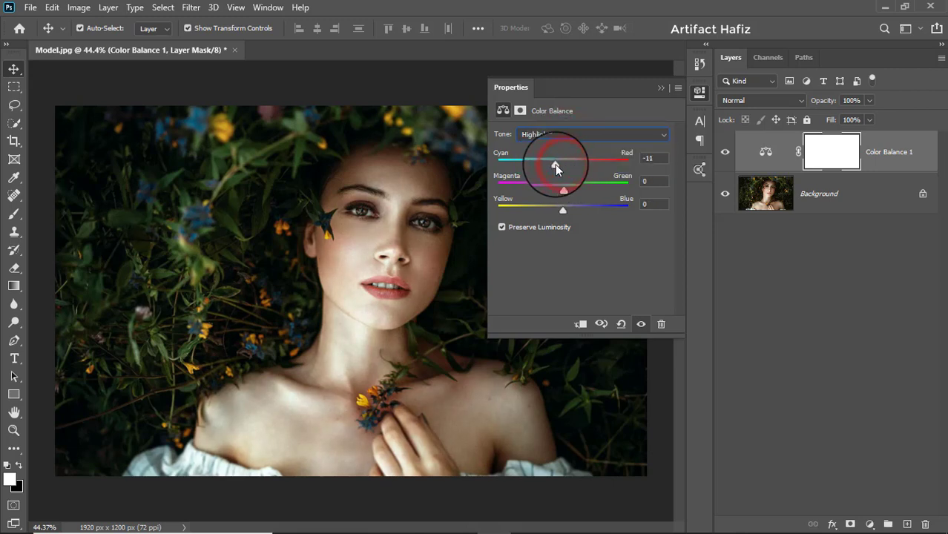
left_click_drag(559, 164, 557, 208)
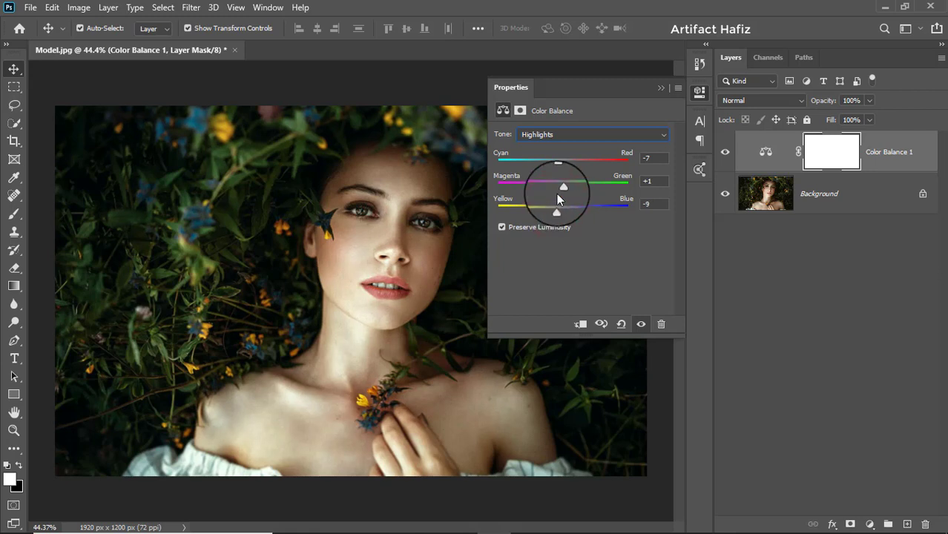
left_click(582, 136)
left_click(582, 135)
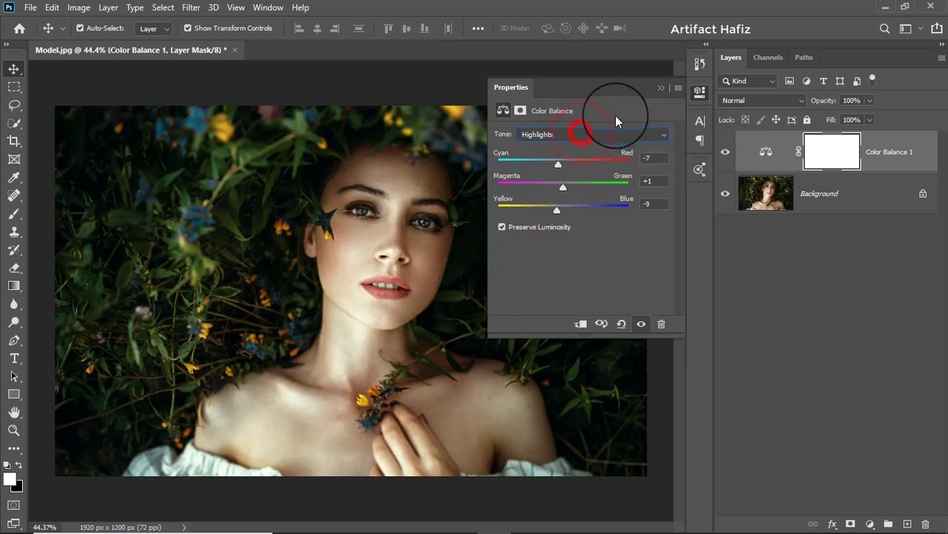
left_click(659, 88)
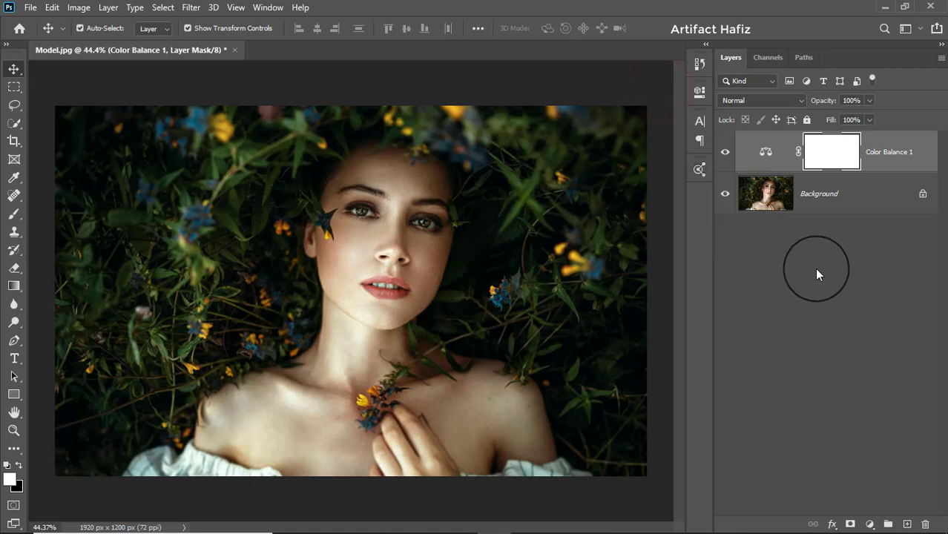
- Stamp all visible layers onto a new top layer and convert it for smart filters
key("ctrl+alt+shift+e")
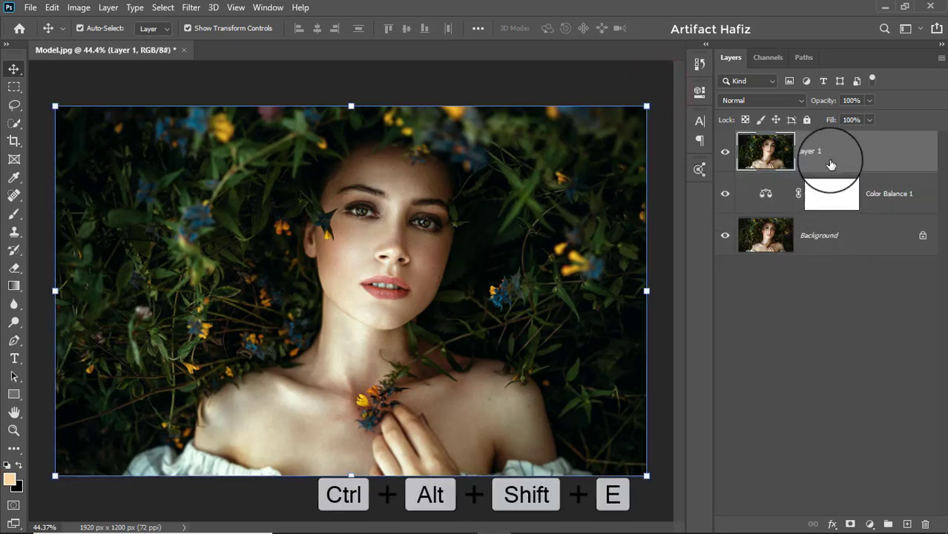
left_click(189, 7)
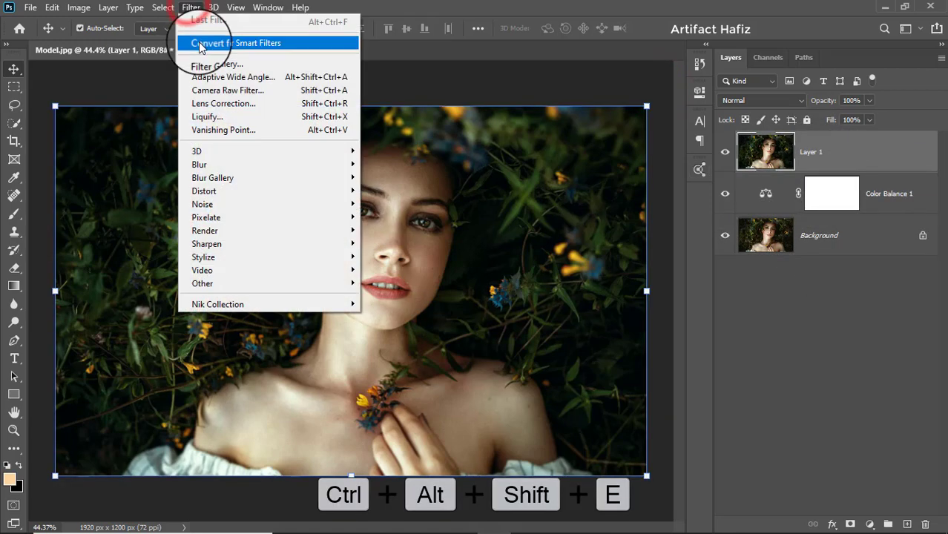
left_click(201, 42)
- Apply the Camera Raw Filter to the stamped layer with Whites +7, Highlights -9, Shadows +23 and Blacks -13
left_click(191, 8)
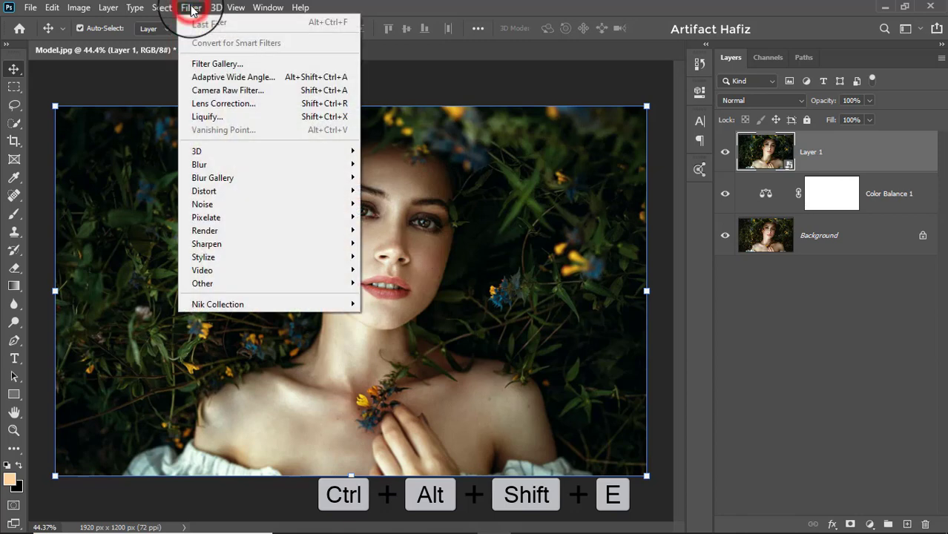
left_click(224, 90)
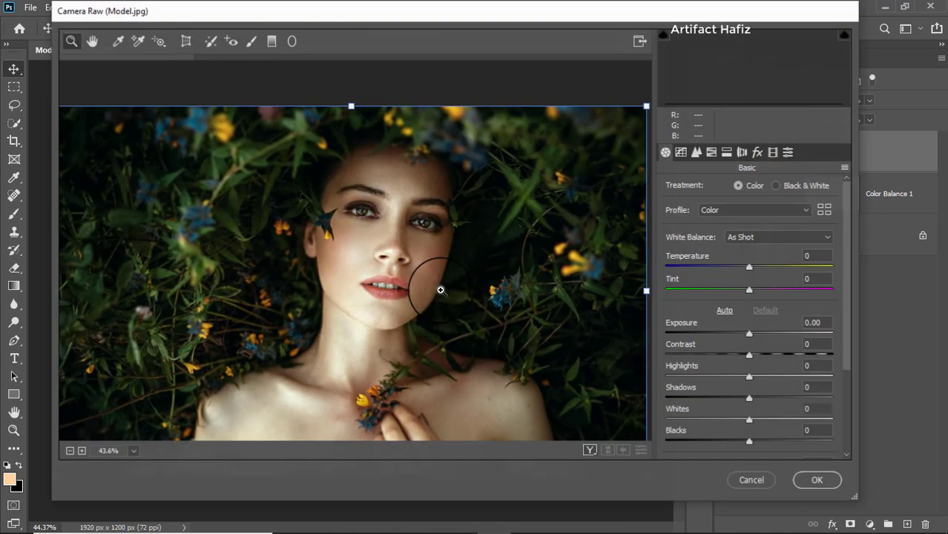
scroll(744, 290, "down", 3)
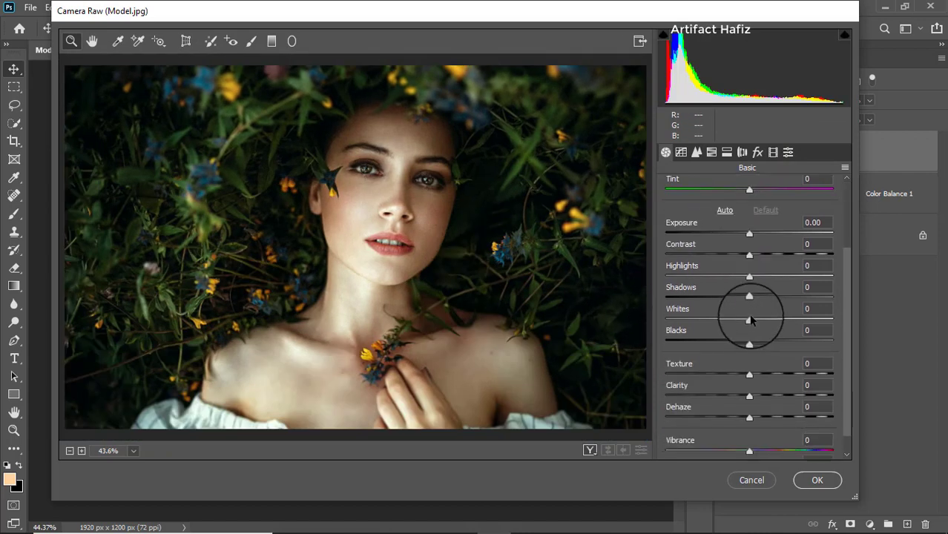
mouse_move(750, 322)
left_mouse_down()
mouse_move(764, 319)
mouse_move(754, 319)
left_mouse_up()
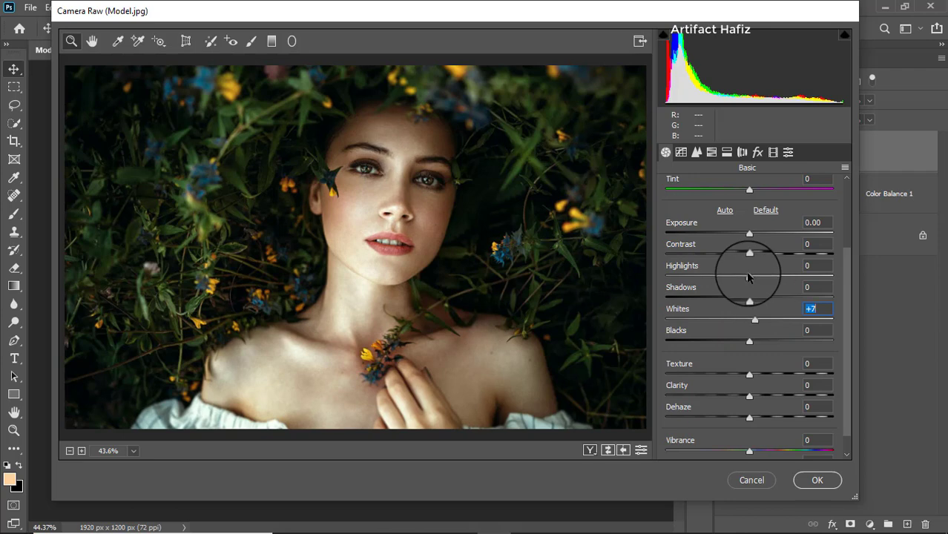
left_click_drag(749, 276, 768, 300)
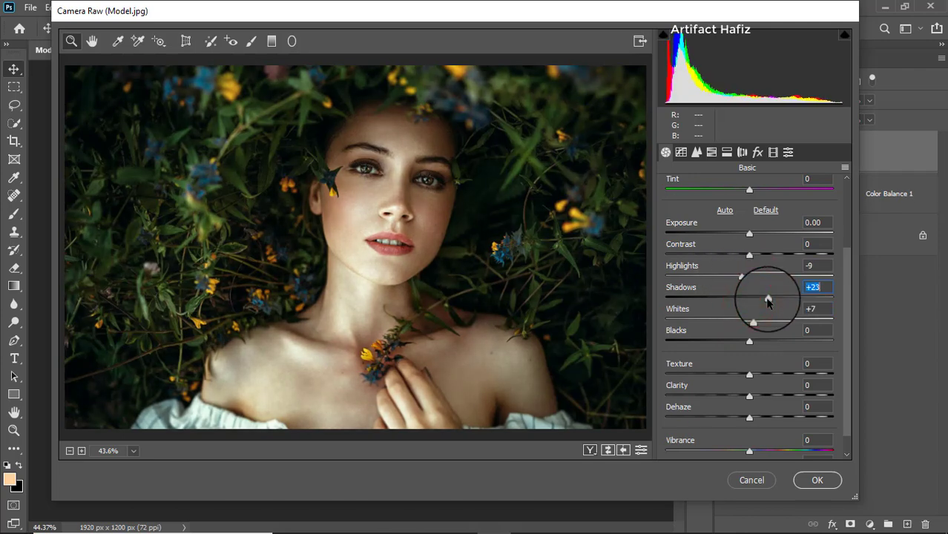
left_click_drag(749, 341, 739, 345)
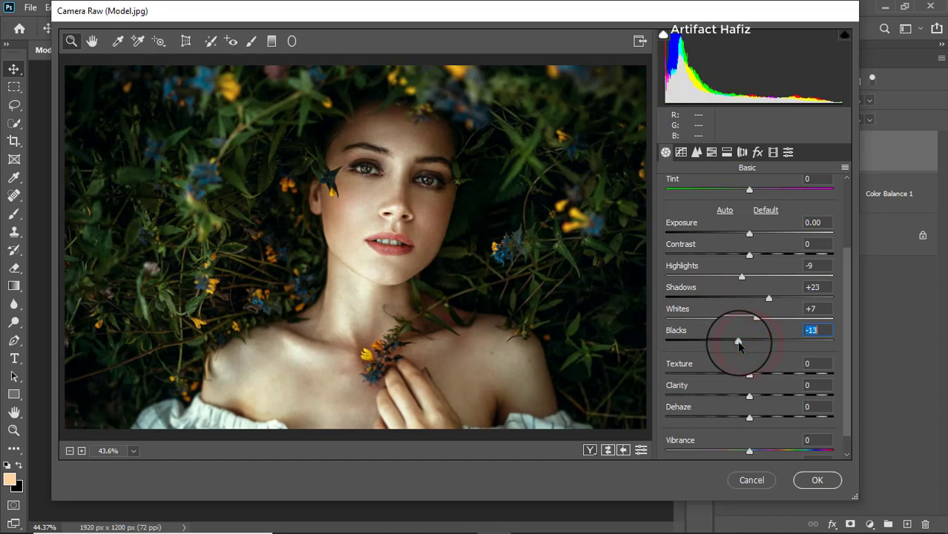
- Set Clarity to +3 and Vibrance to -13 in the basic Camera Raw adjustments
scroll(740, 338, "down", 1)
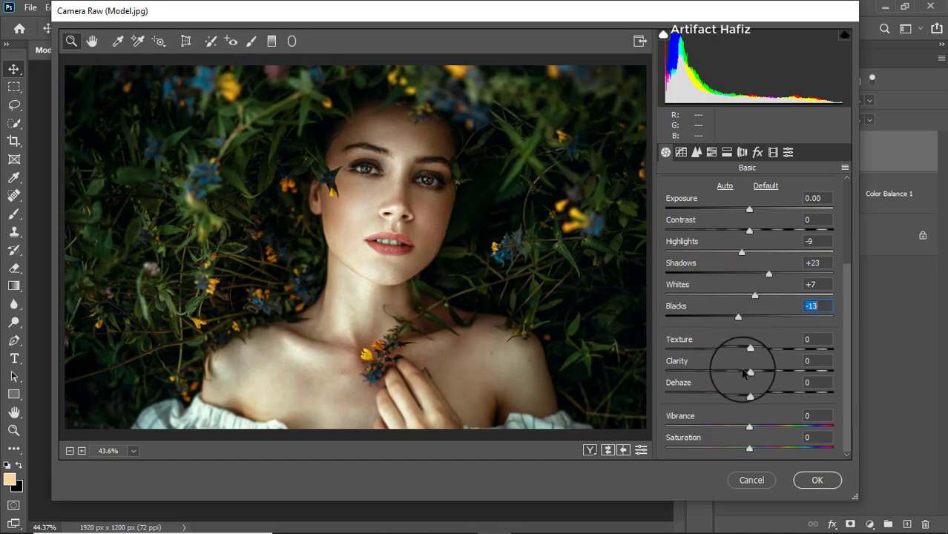
left_click_drag(749, 373, 751, 373)
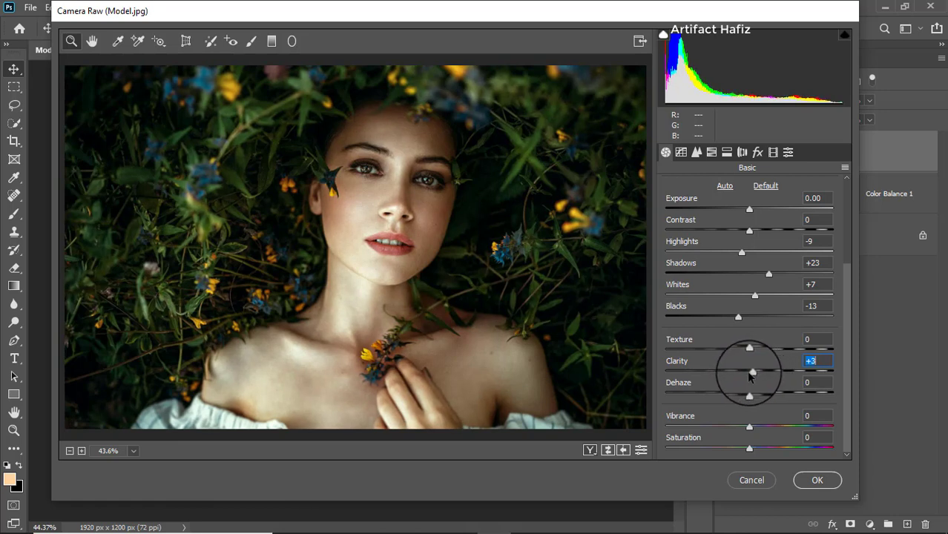
left_click_drag(749, 427, 738, 426)
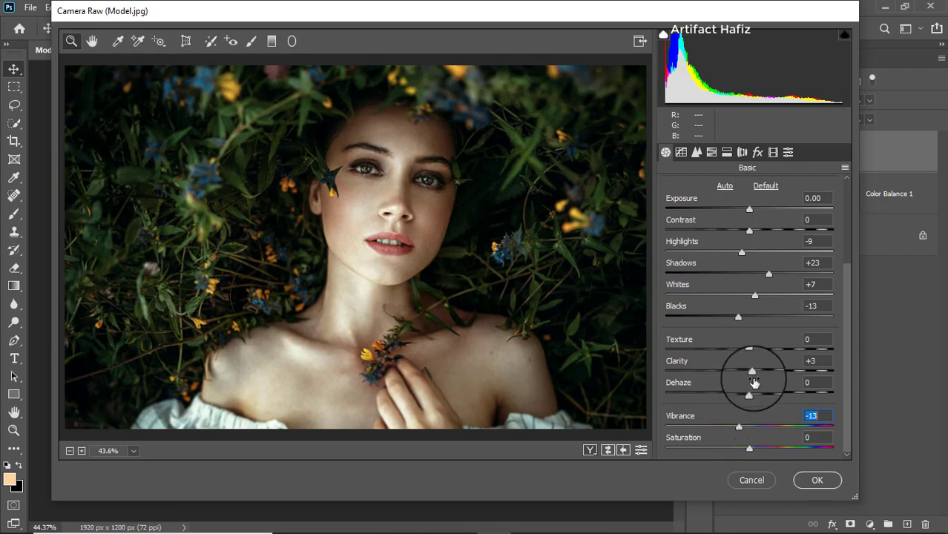
- Set the HSL saturation to -82 for Yellows, -32 for Greens and +12 for Reds
left_click(711, 151)
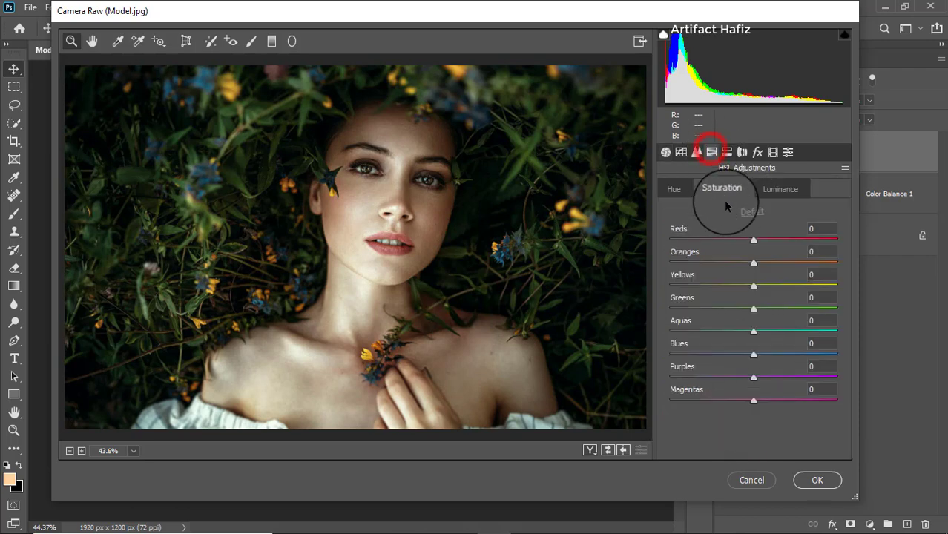
left_click(722, 188)
left_click_drag(753, 286, 686, 287)
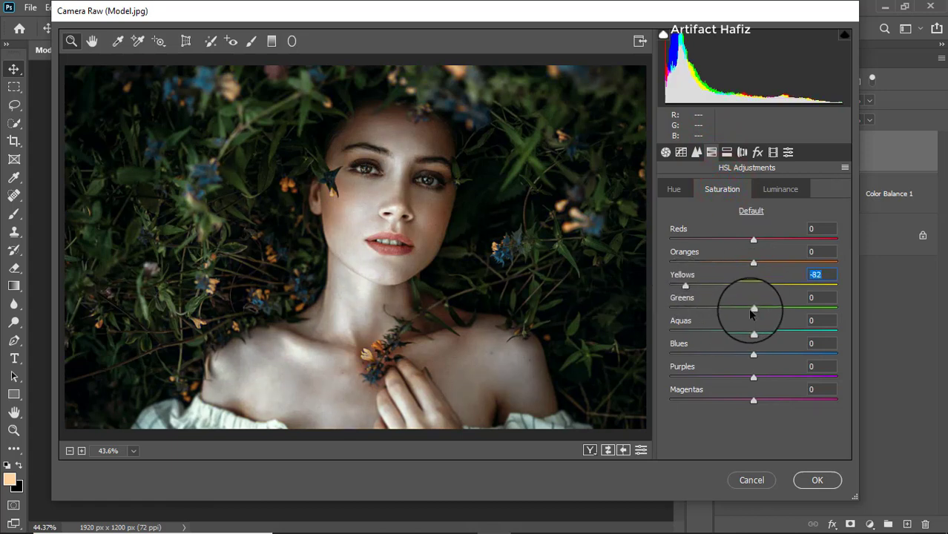
left_click_drag(754, 308, 725, 308)
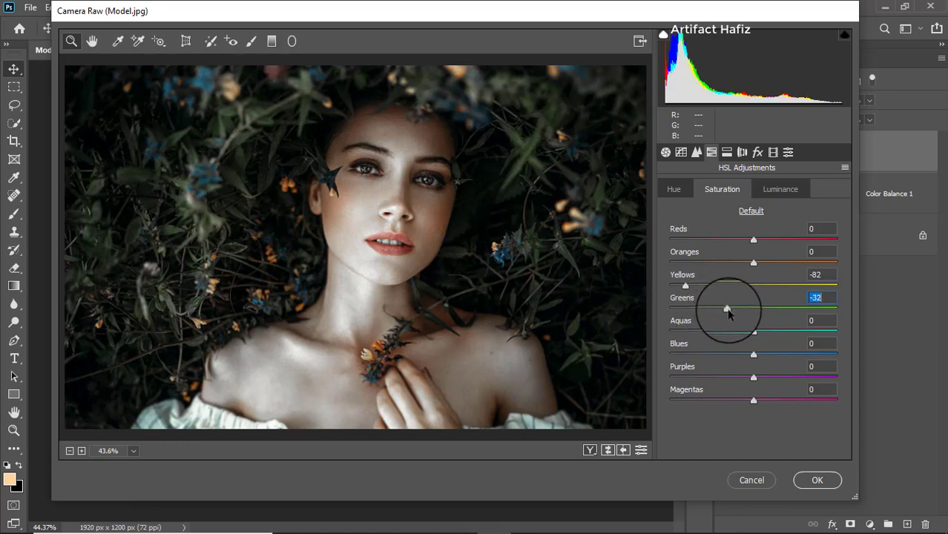
left_click(753, 239)
left_click_drag(753, 239, 764, 239)
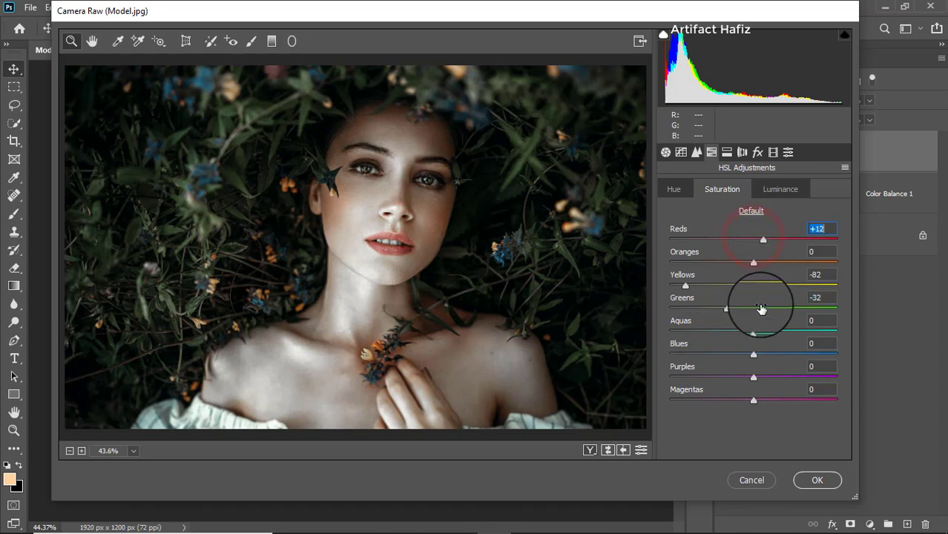
- Set the HSL luminance to -51 for Greens, +6 for Yellows, -30 for Aquas and -18 for Blues
left_click(775, 188)
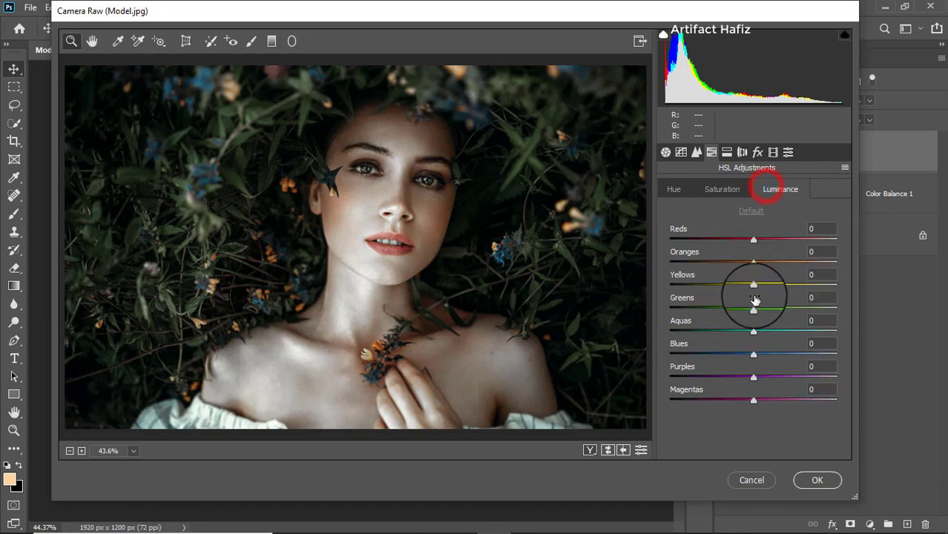
left_click_drag(753, 309, 713, 310)
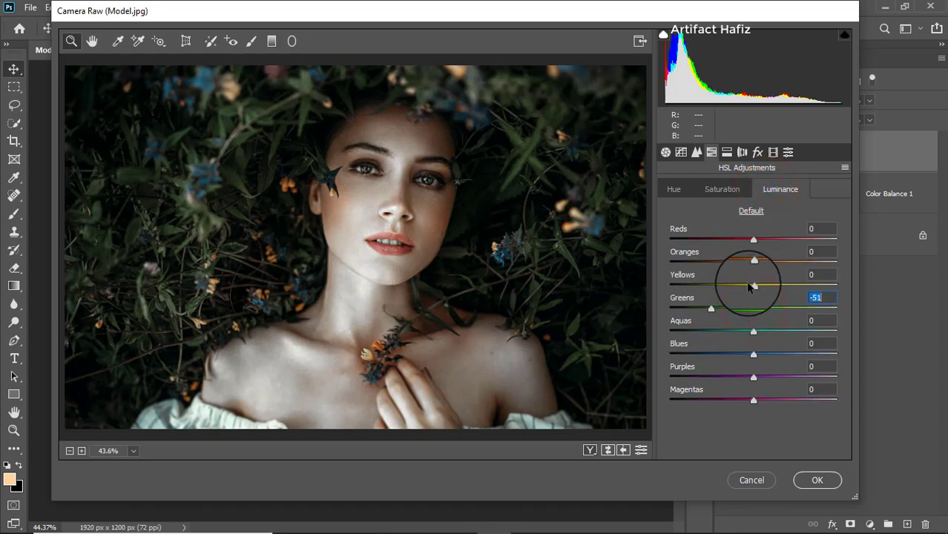
mouse_move(753, 285)
left_mouse_down()
mouse_move(718, 287)
mouse_move(785, 286)
mouse_move(731, 286)
mouse_move(758, 289)
left_mouse_up()
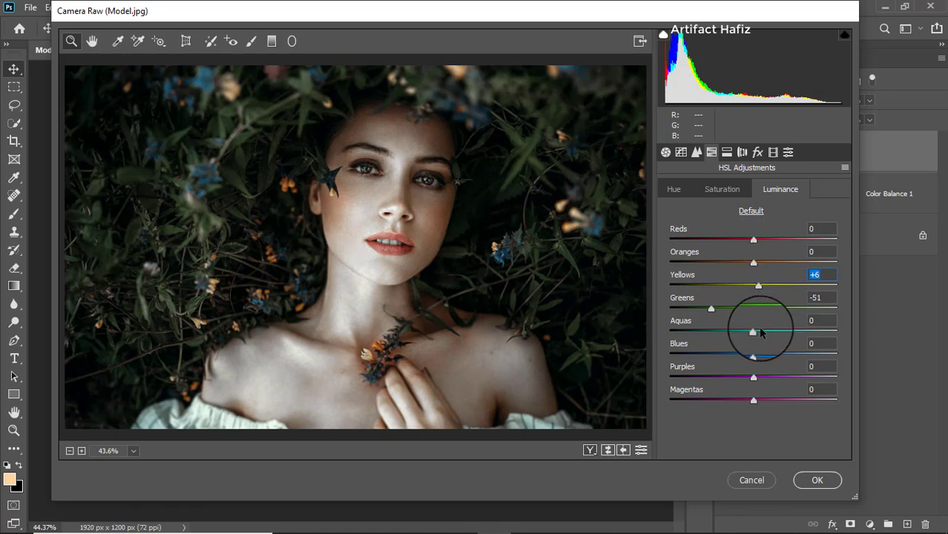
left_click_drag(753, 333, 739, 355)
left_click(751, 356)
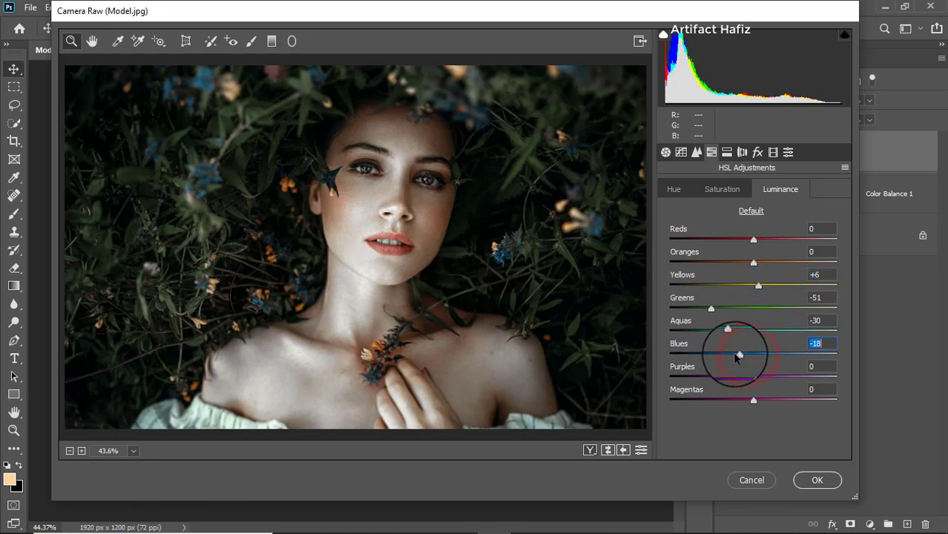
- Set the HSL hue to +33 for Greens, -33 for Aquas and -41 for Blues
left_click(671, 192)
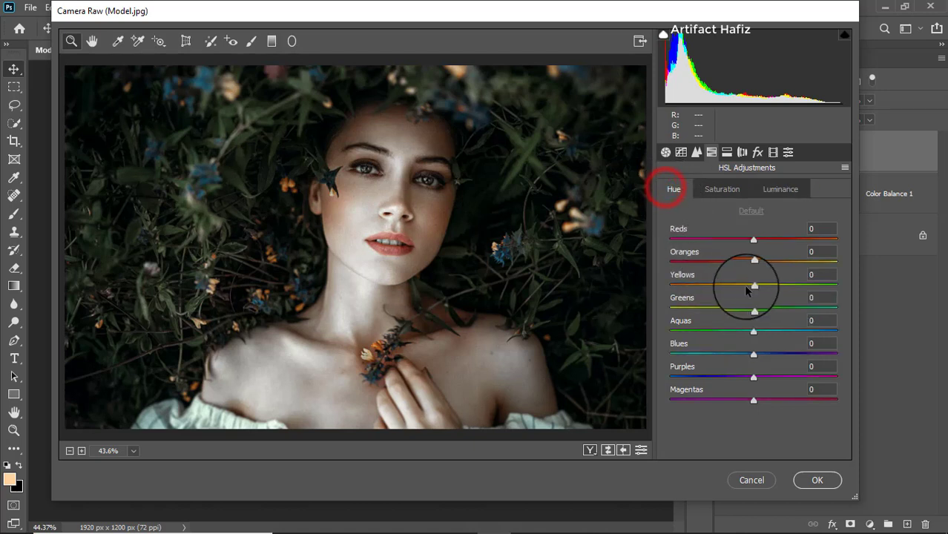
left_click_drag(753, 309, 769, 335)
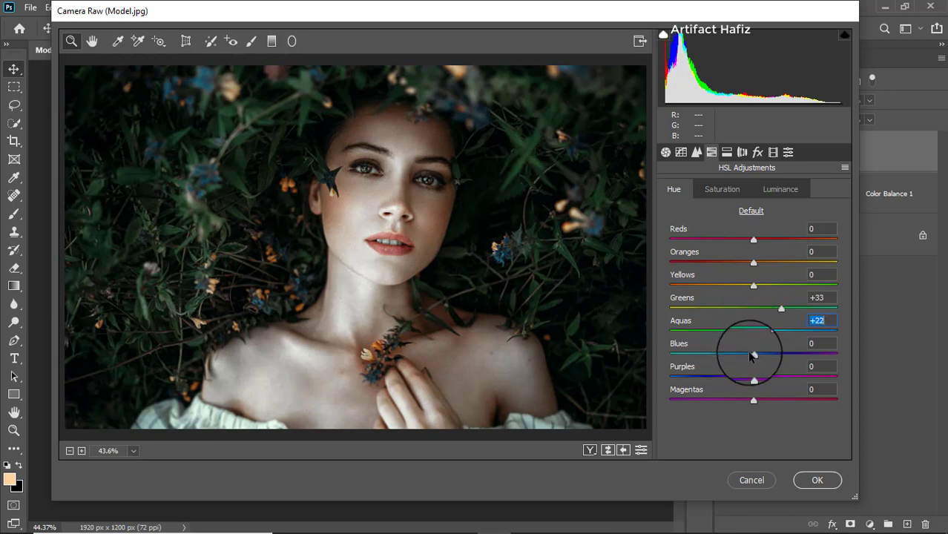
left_click_drag(752, 356, 723, 354)
left_click_drag(770, 334, 725, 332)
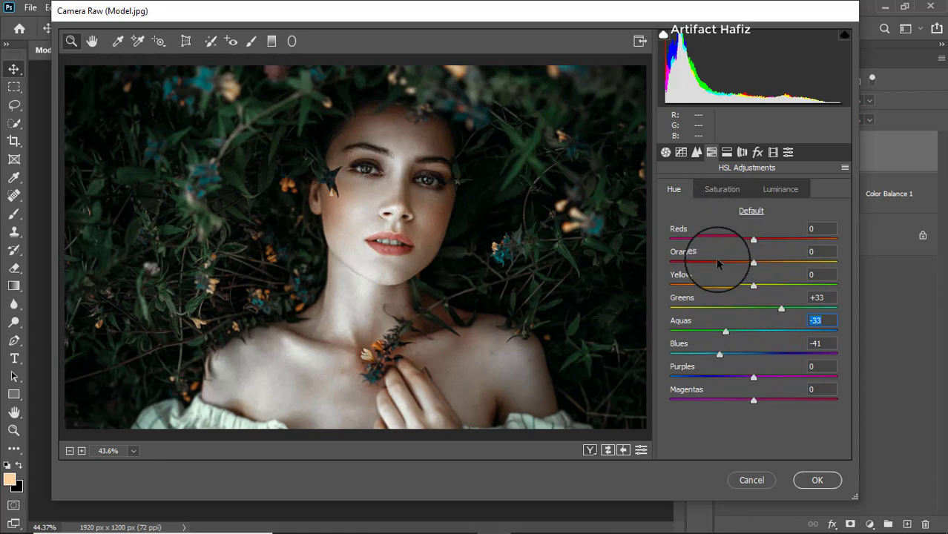
- Tint the shadows blue in Split Toning with Hue 219 and Saturation 13
left_click(727, 152)
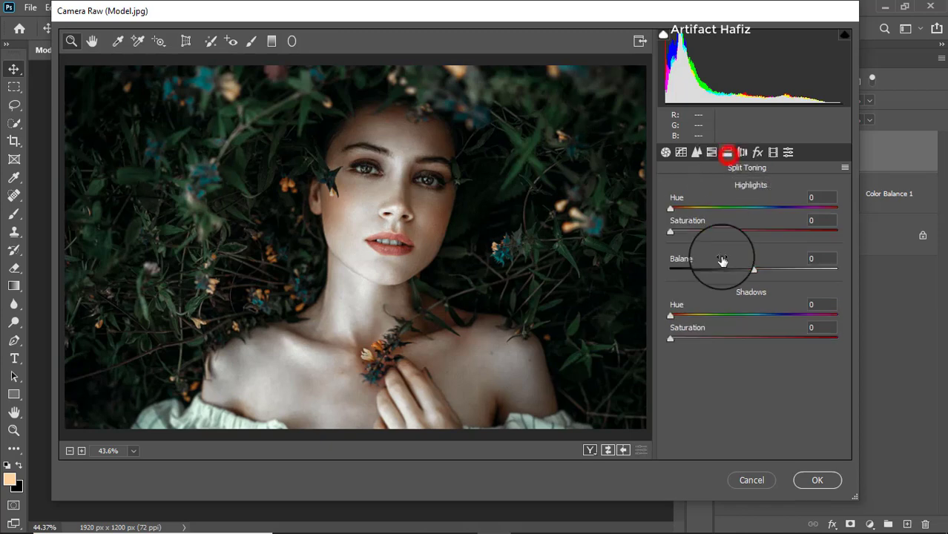
left_click_drag(671, 339, 744, 339)
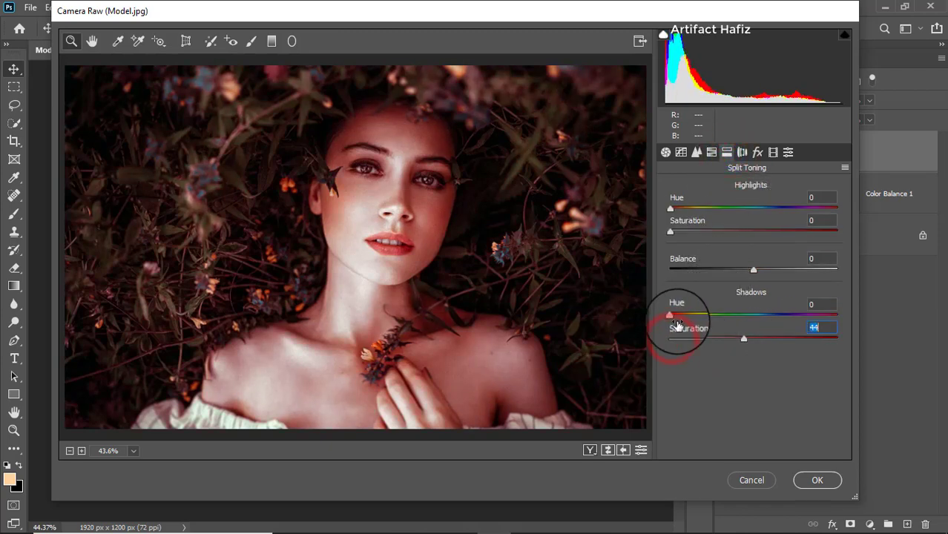
left_click_drag(670, 314, 692, 340)
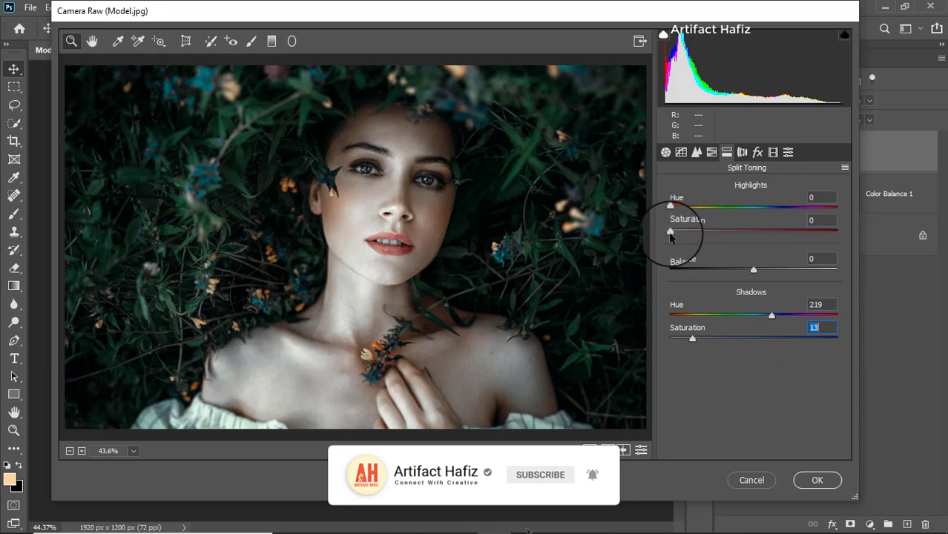
- Tint the highlights in Split Toning with Hue 206 and Saturation 10
left_click_drag(671, 233, 711, 231)
left_click_drag(672, 207, 765, 215)
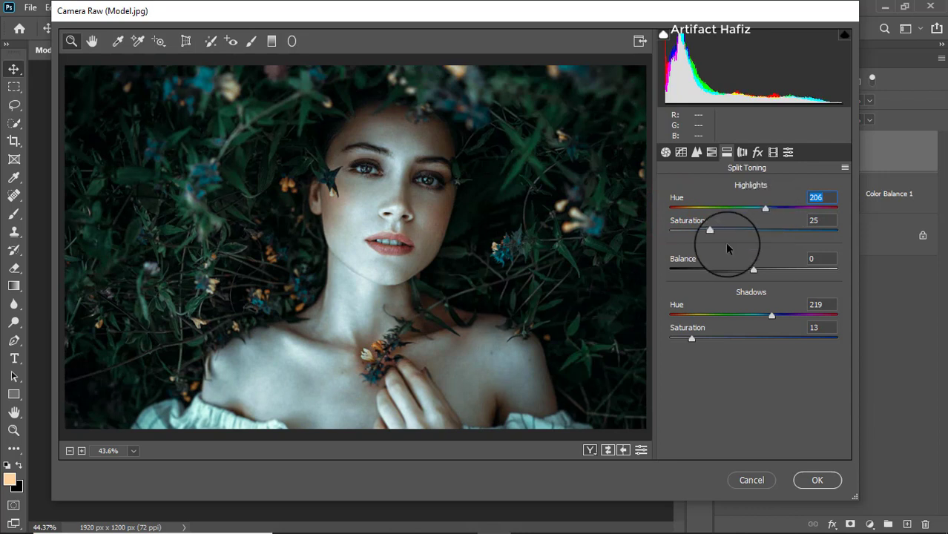
left_click_drag(710, 232, 686, 235)
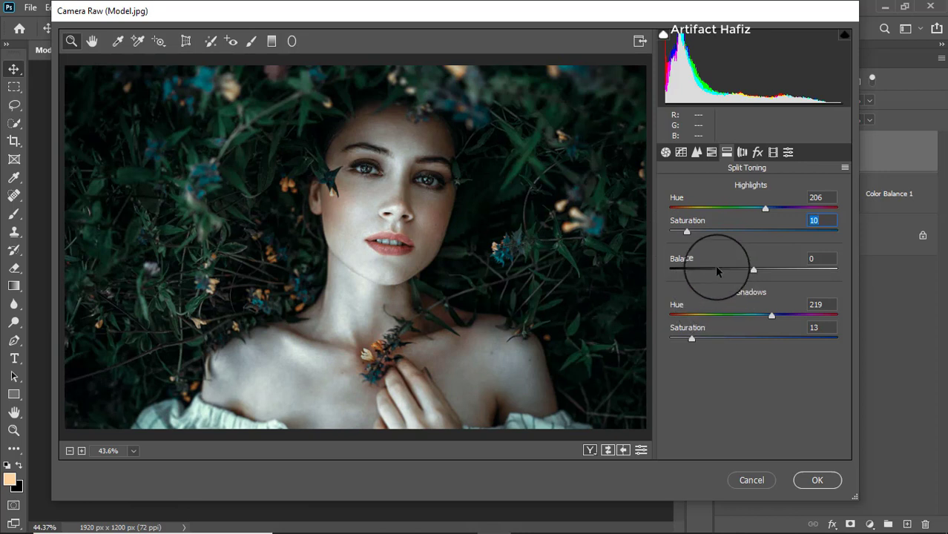
- Set the sharpening Amount to 16 and the noise reduction Luminance to 6 in the Detail settings
left_click(697, 152)
left_click(668, 209)
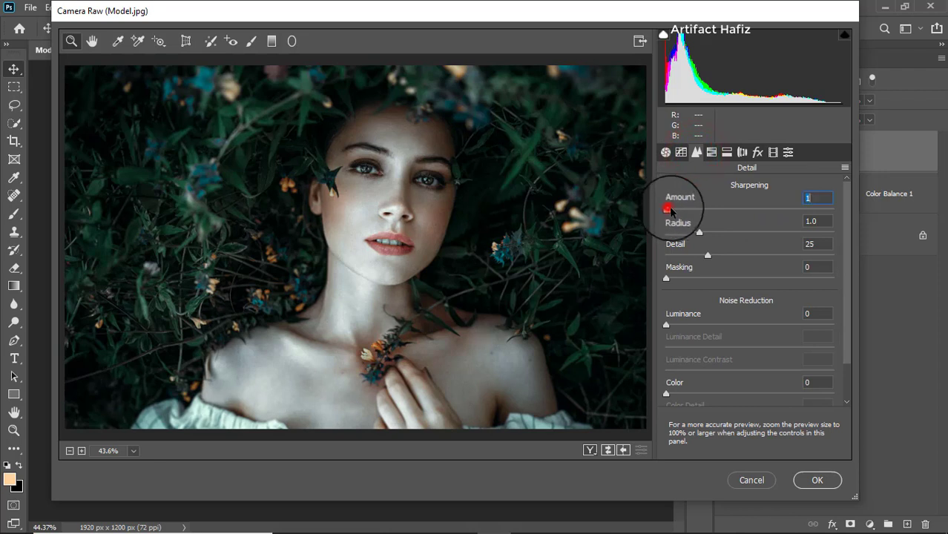
left_click_drag(670, 211, 684, 209)
left_click(672, 326)
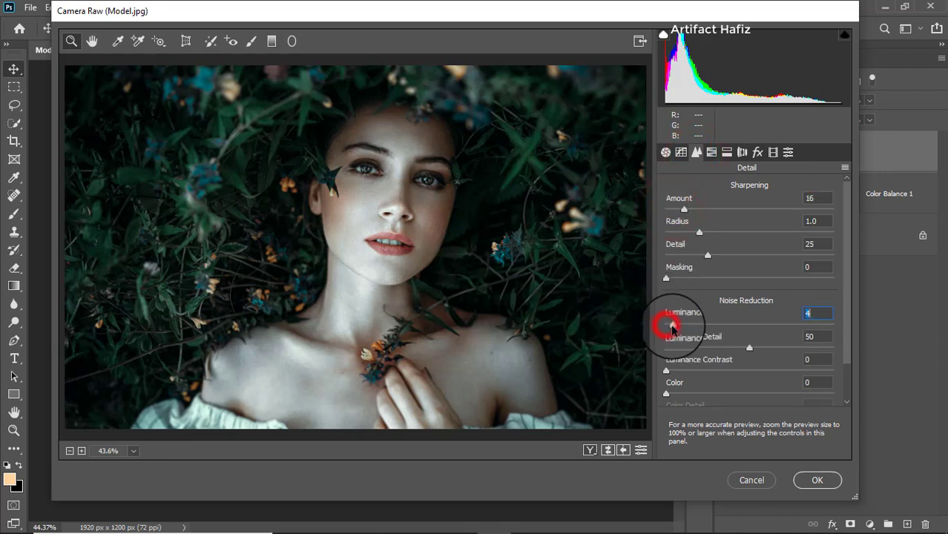
left_click_drag(672, 327, 676, 328)
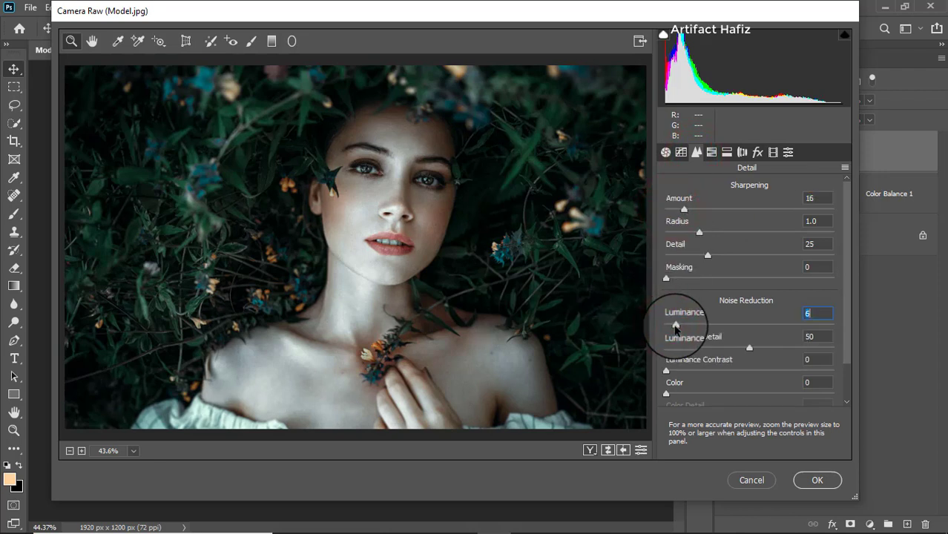
- Shape the RGB point curve with the black point raised to output 11, a quarter-tone anchor point, and input 188 mapped to output 195
left_click(681, 152)
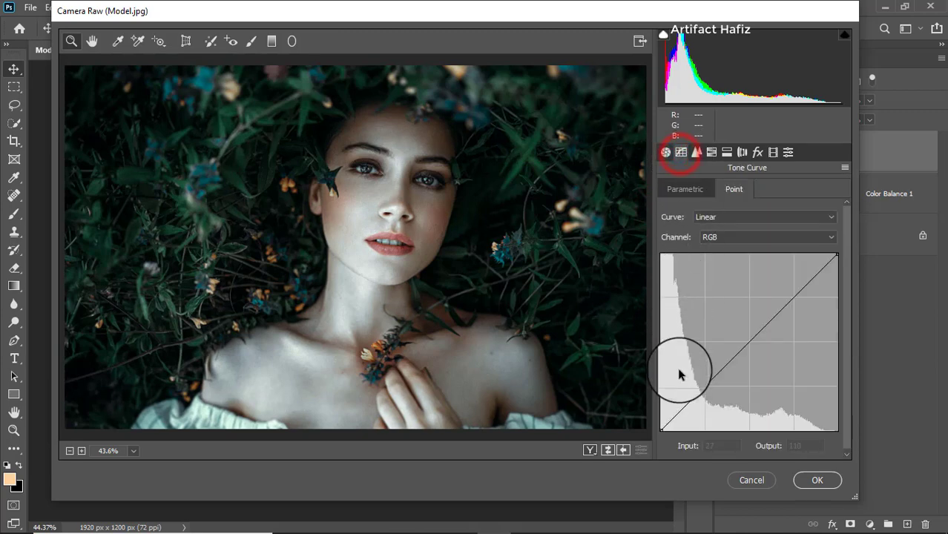
left_click_drag(661, 430, 646, 419)
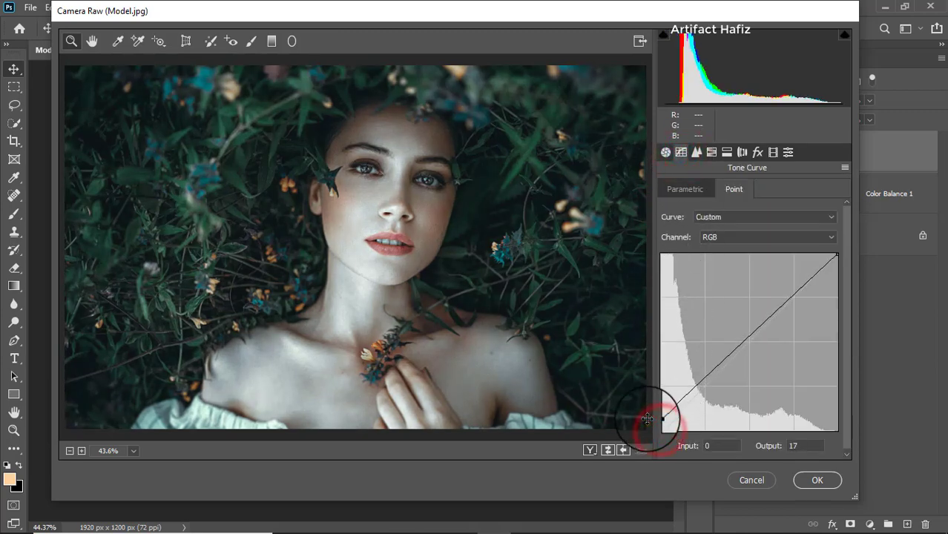
left_click(704, 384)
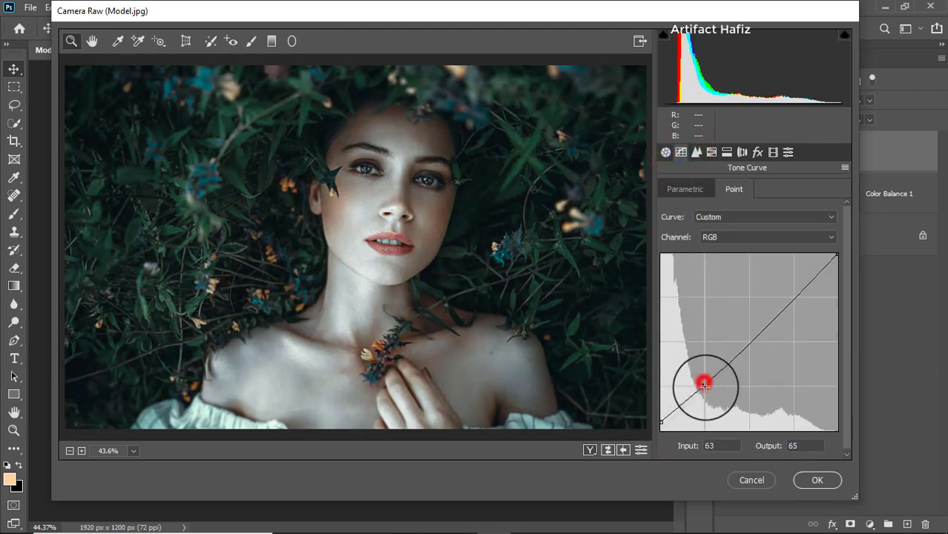
left_click(793, 296)
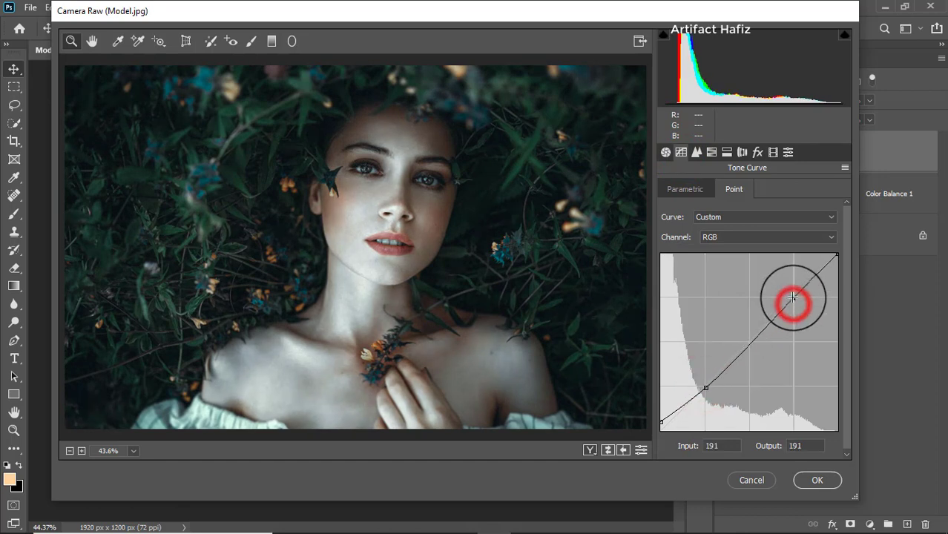
left_click_drag(793, 296, 791, 296)
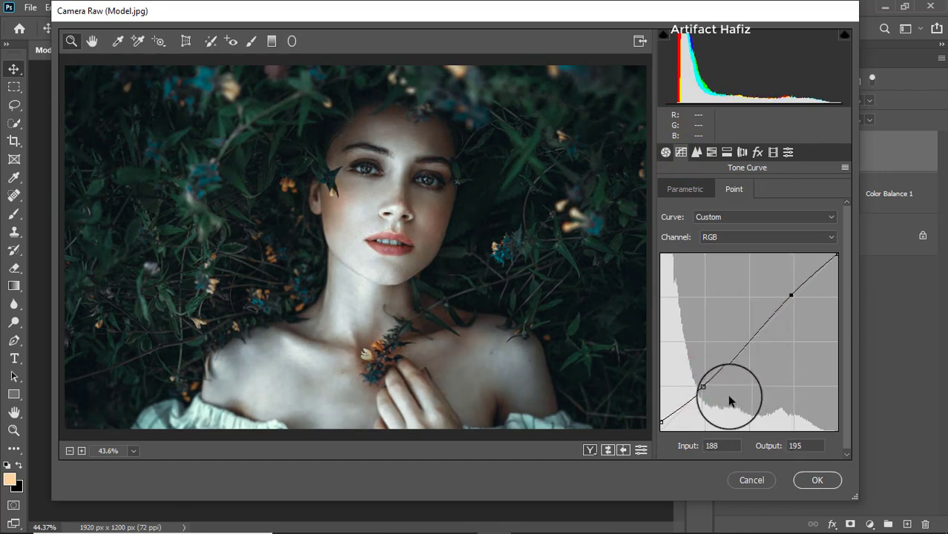
left_click_drag(661, 419, 657, 422)
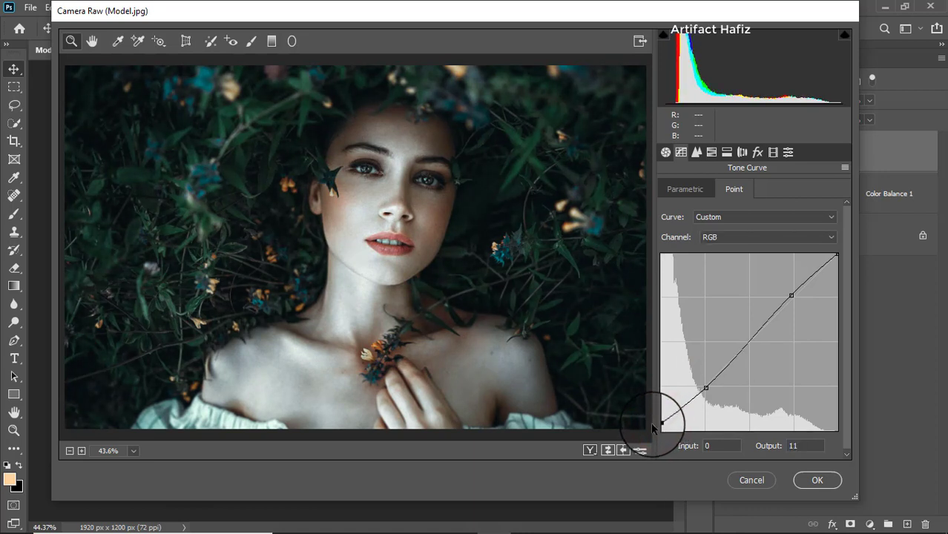
- Raise the black point of the Blue channel's point curve to output 2
left_click(738, 238)
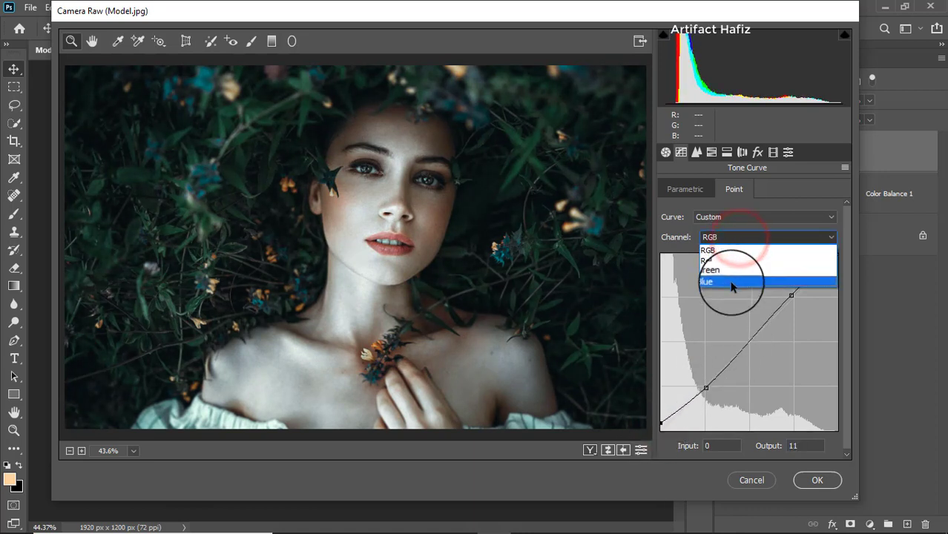
left_click(730, 283)
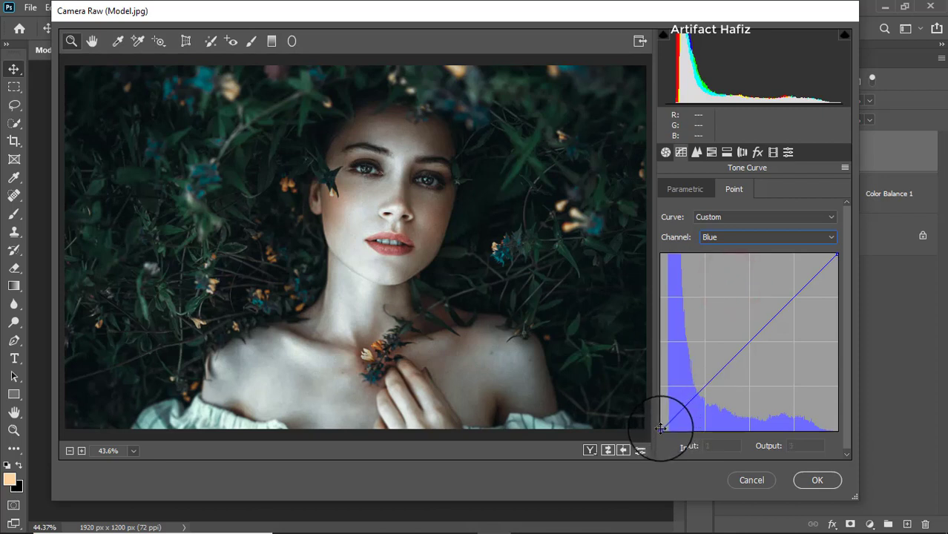
left_click_drag(661, 428, 657, 427)
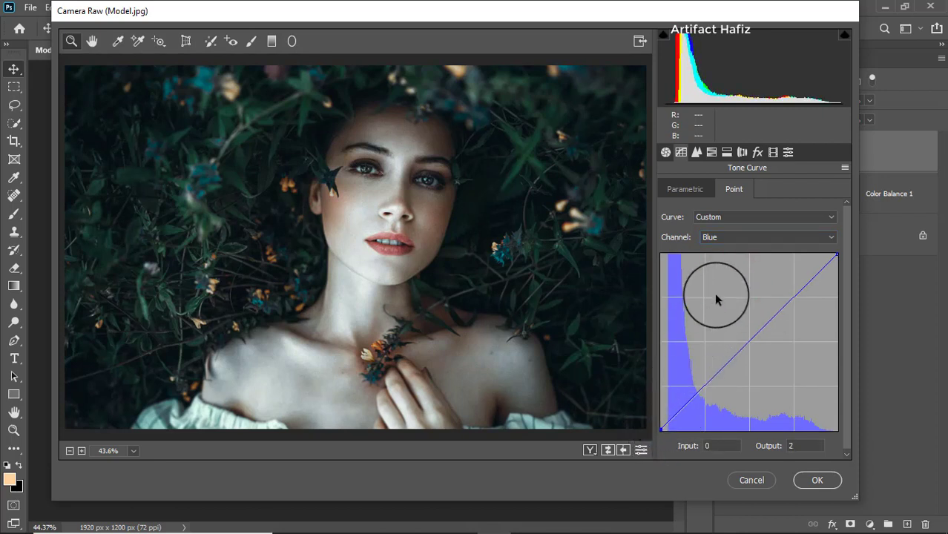
- Set Calibration to Red Primary Hue +3, Green Primary Hue +38, Blue Primary Hue -6 and Saturation -9, and apply the Camera Raw Filter
left_click(773, 152)
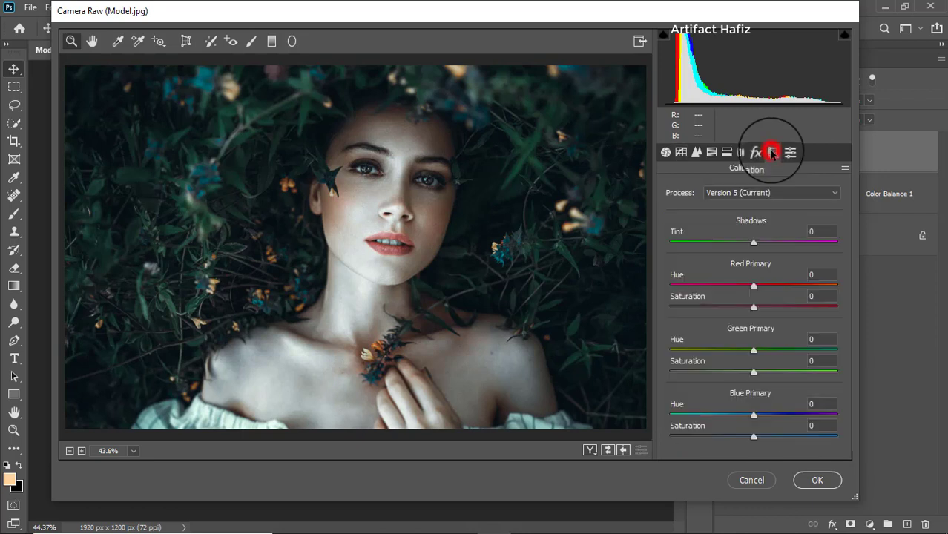
mouse_move(753, 289)
left_mouse_down()
mouse_move(732, 291)
mouse_move(755, 290)
left_mouse_up()
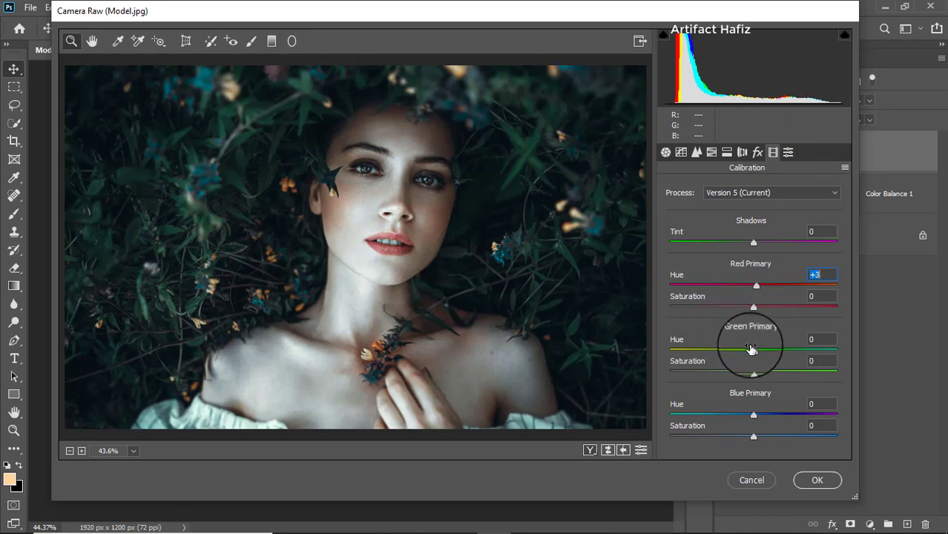
left_click_drag(751, 349, 778, 350)
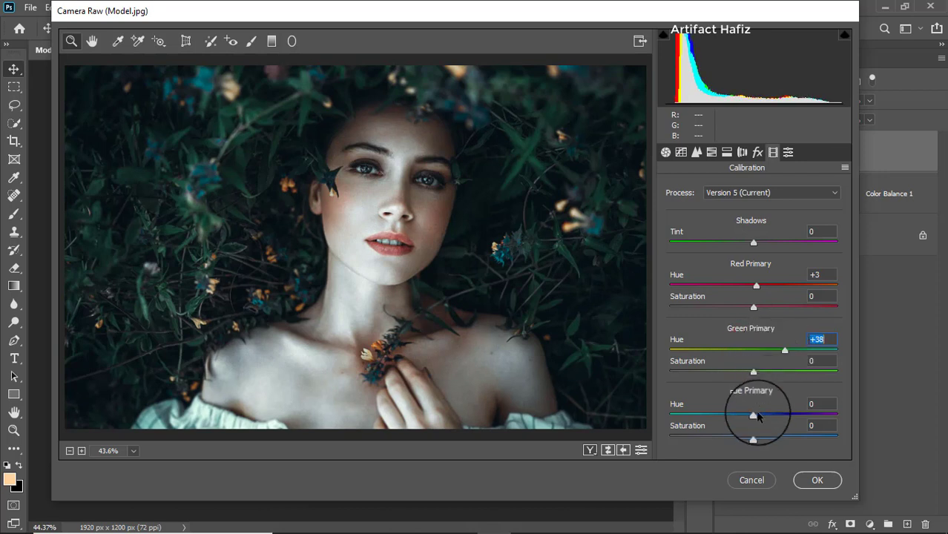
mouse_move(754, 414)
left_mouse_down()
mouse_move(772, 414)
mouse_move(738, 419)
mouse_move(748, 420)
left_mouse_up()
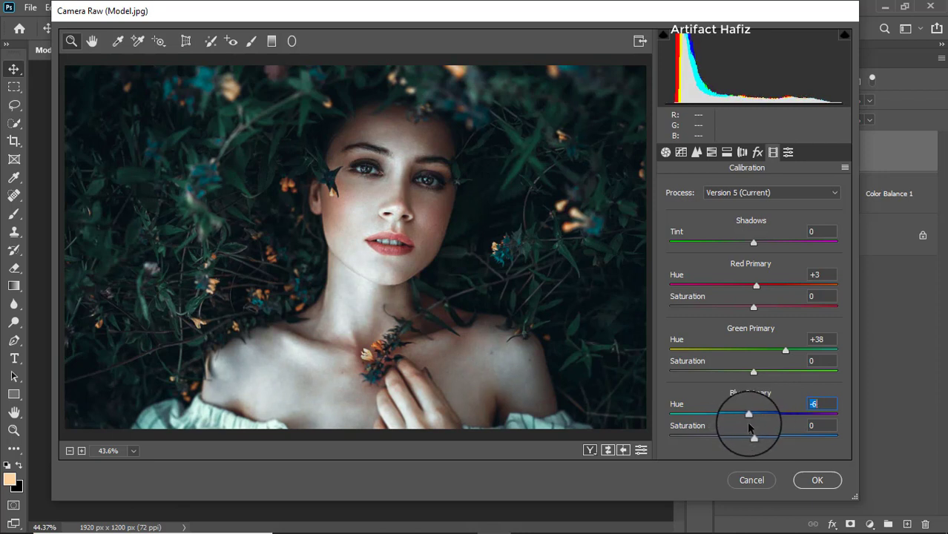
left_click(754, 442)
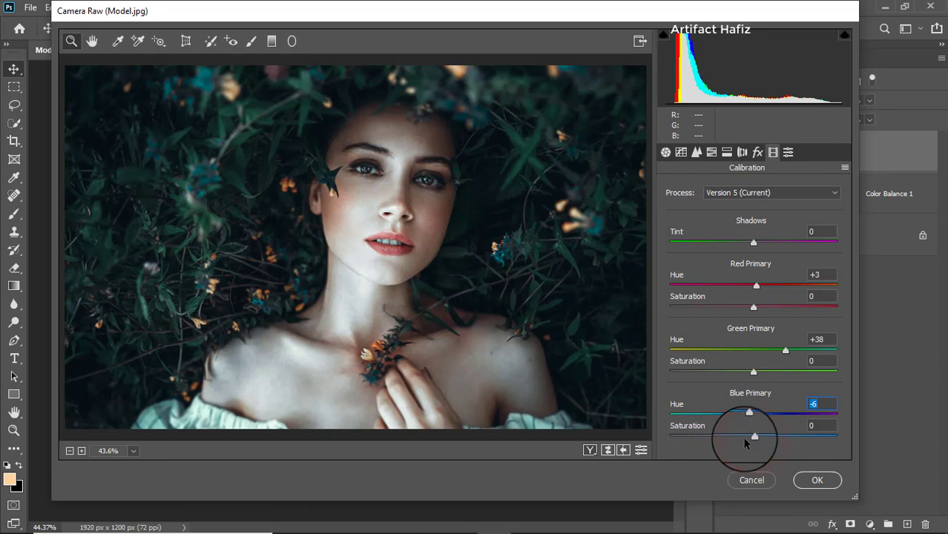
left_click_drag(752, 437, 730, 442)
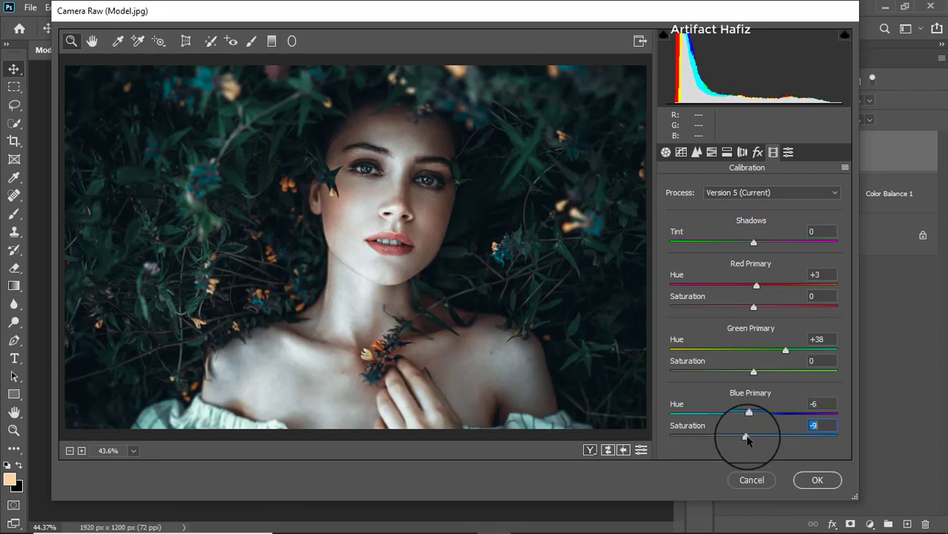
left_click(816, 482)
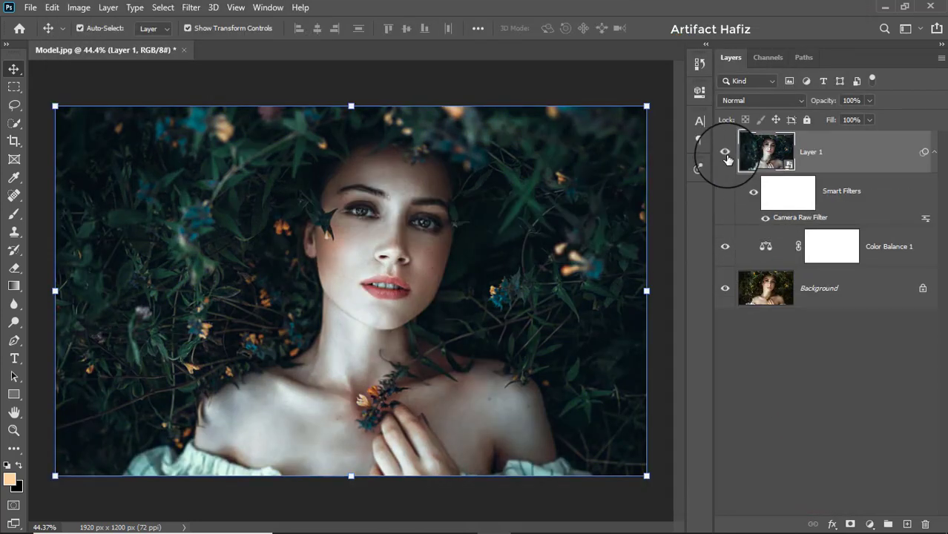
- Toggle Layer 1's visibility to compare the photo with and without the filter, keeping the layer visible and selected
left_click(726, 153)
left_click(726, 153)
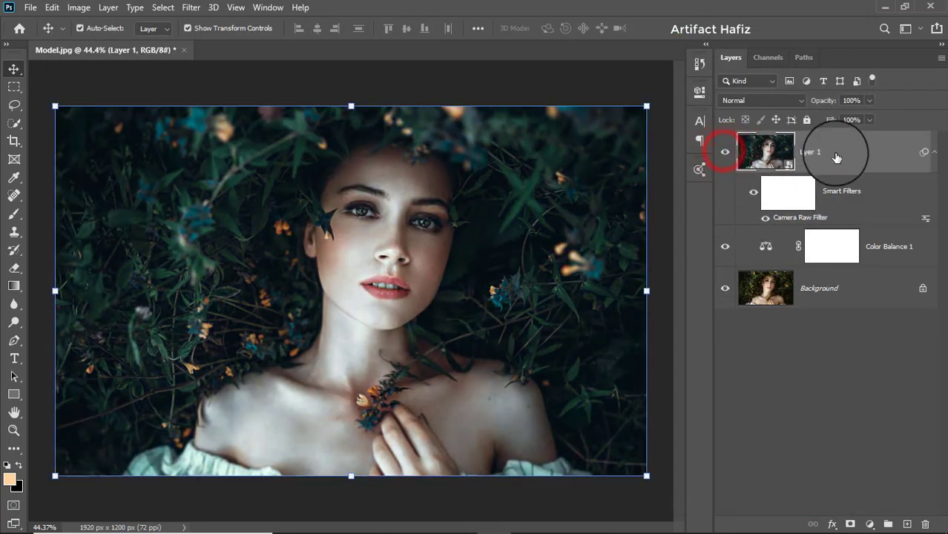
left_click(836, 154)
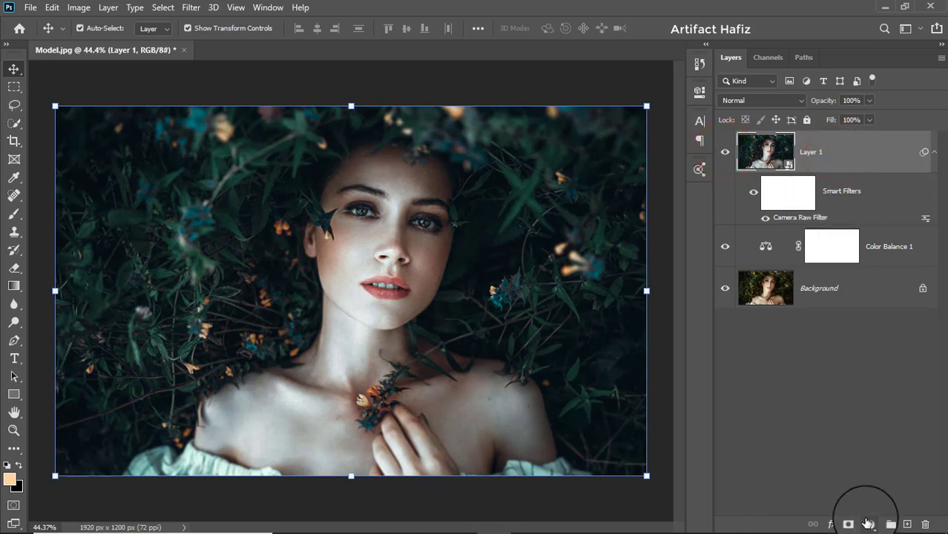
- Add a Color Lookup adjustment layer above Layer 1 using the Soft_Warming.look 3DLUT file
left_click(868, 524)
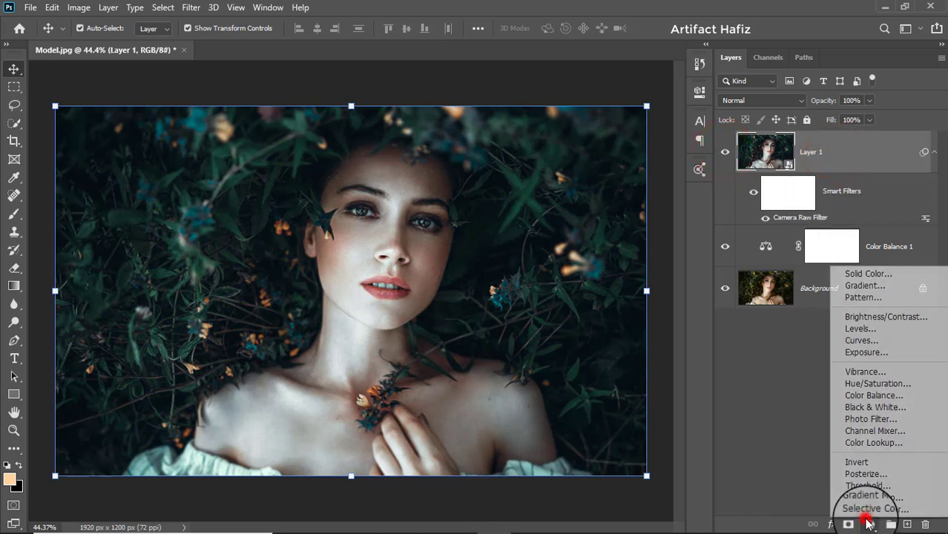
left_click(873, 445)
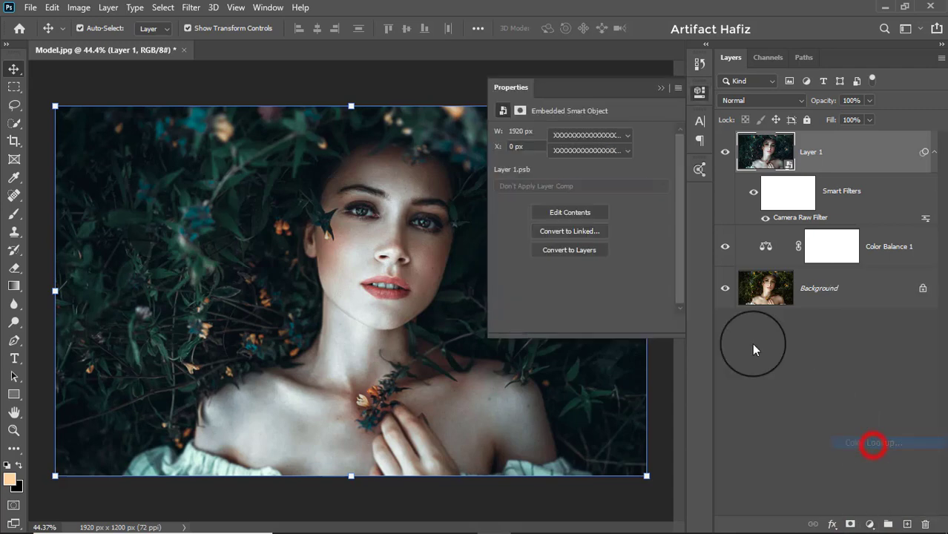
left_click(589, 135)
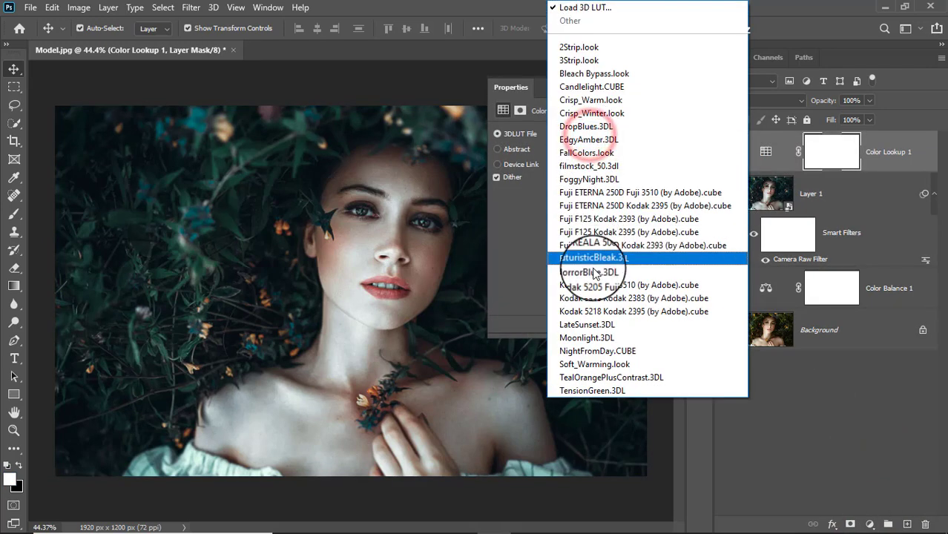
left_click(592, 363)
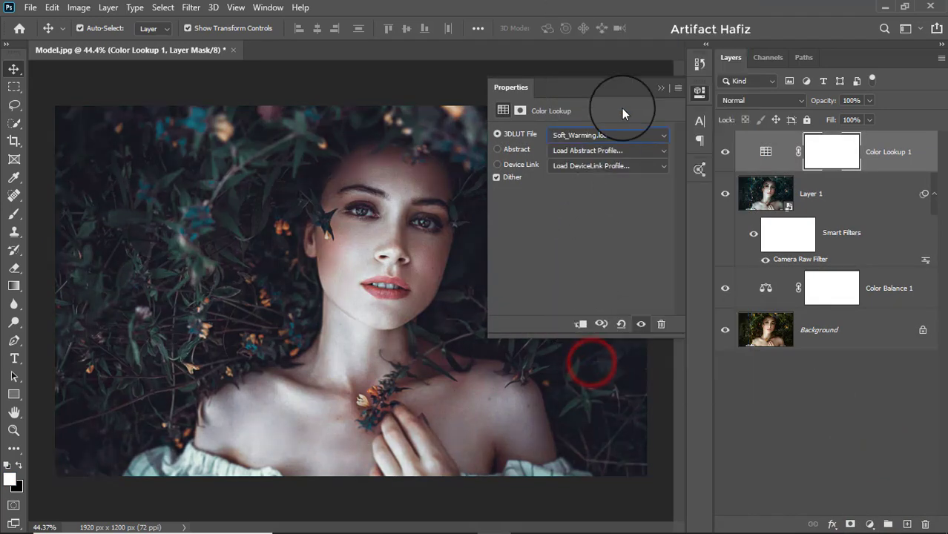
left_click(658, 89)
- Set the Color Lookup 1 layer to Luminosity blend mode and 38% opacity
left_click(735, 101)
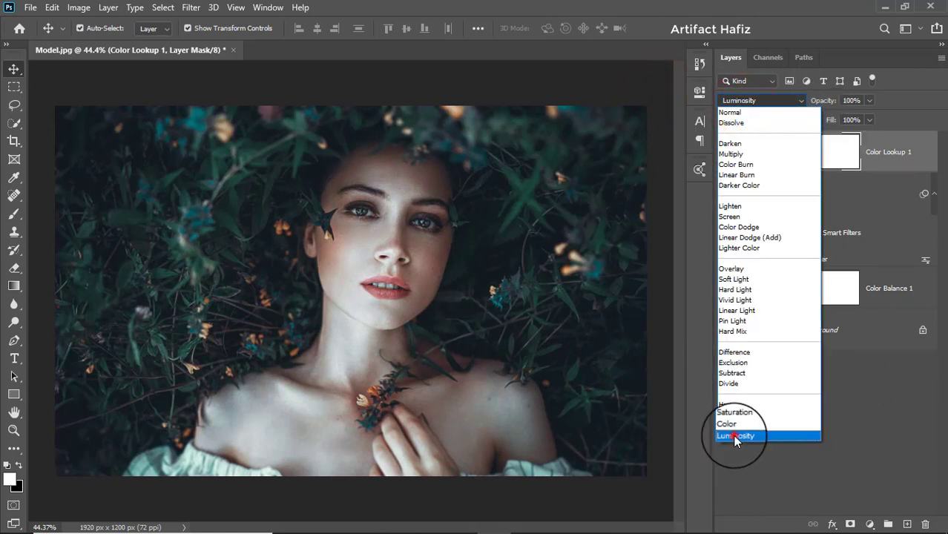
left_click(734, 436)
left_click(884, 148)
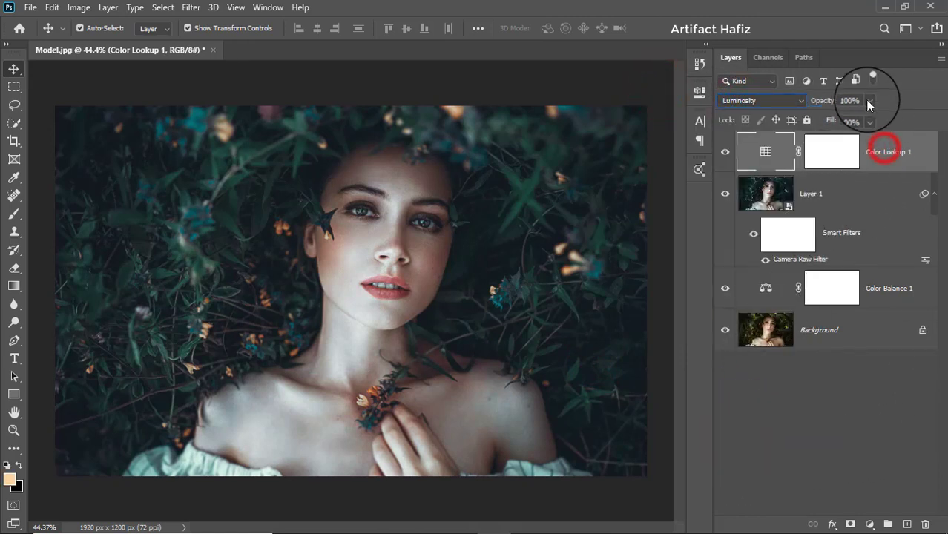
left_click(869, 101)
left_click_drag(855, 120, 829, 118)
left_click(888, 152)
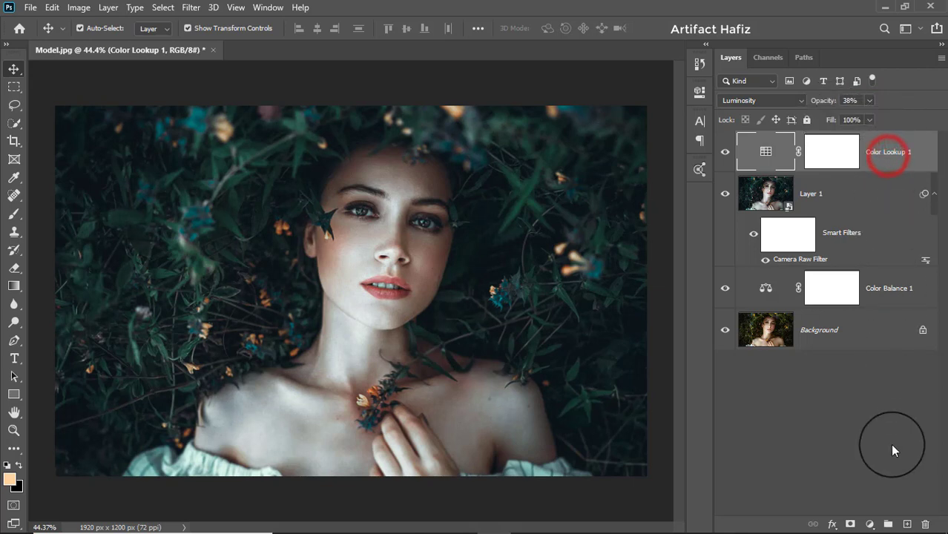
- Add a second Color Lookup adjustment layer on top using the FoggyNight.3DL 3DLUT file
left_click(870, 523)
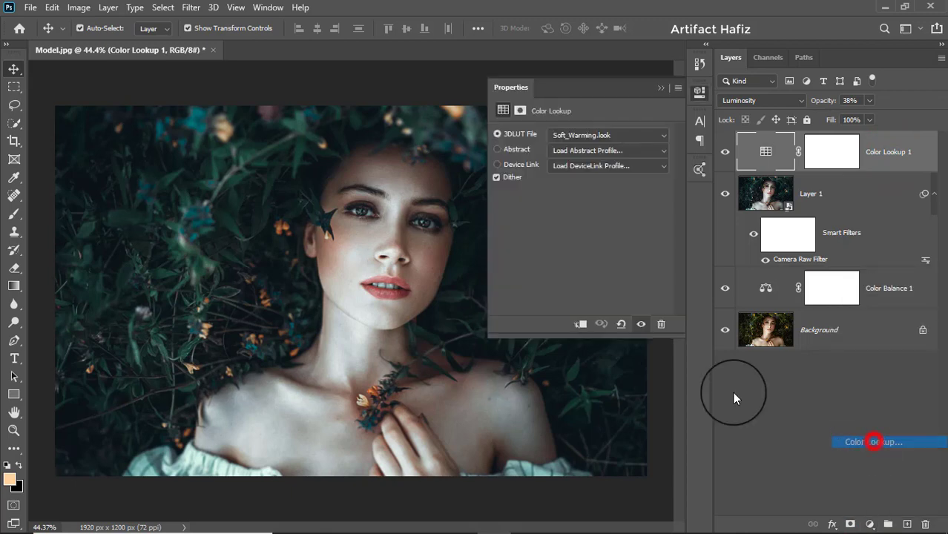
left_click(873, 443)
left_click(553, 143)
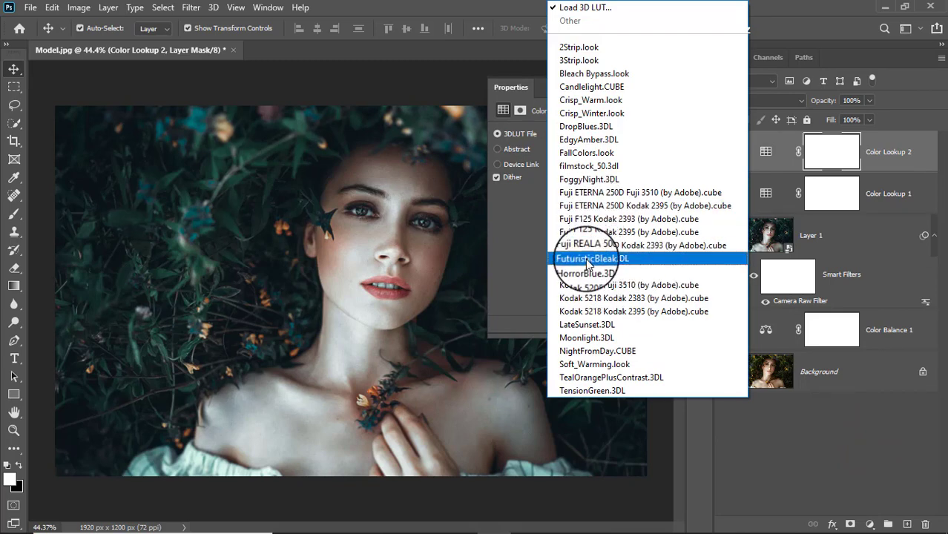
left_click(592, 180)
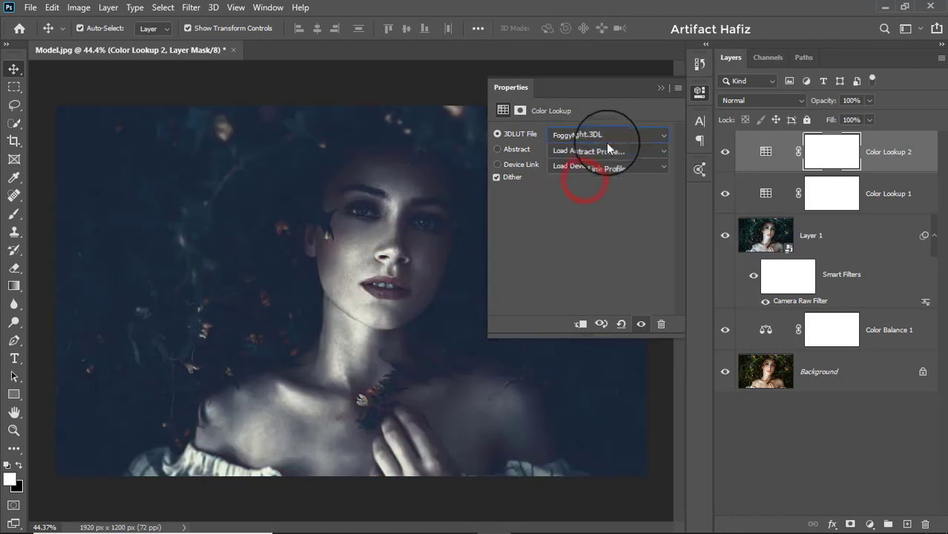
left_click(659, 88)
- Reduce the Color Lookup 2 layer's opacity to 20%
left_click(881, 152)
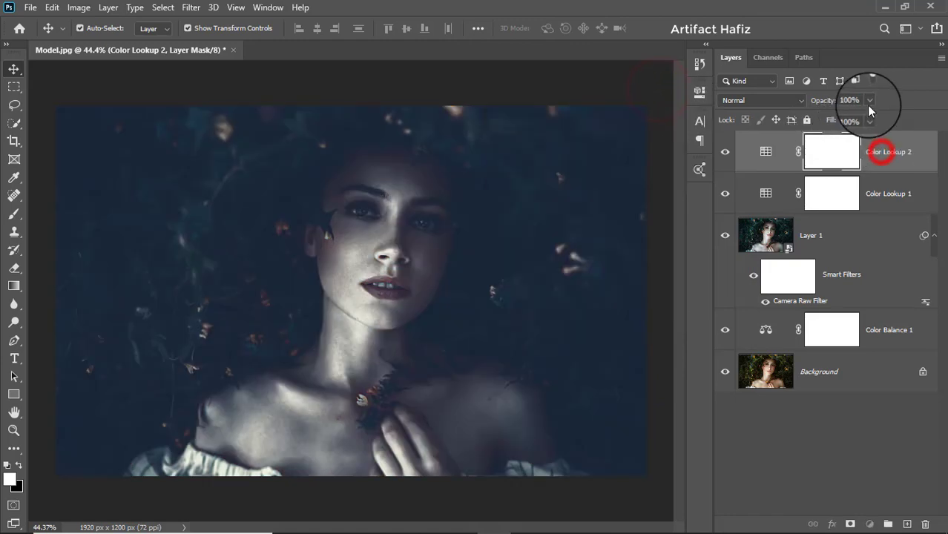
left_click(869, 101)
left_click_drag(871, 118, 817, 118)
left_click(880, 154)
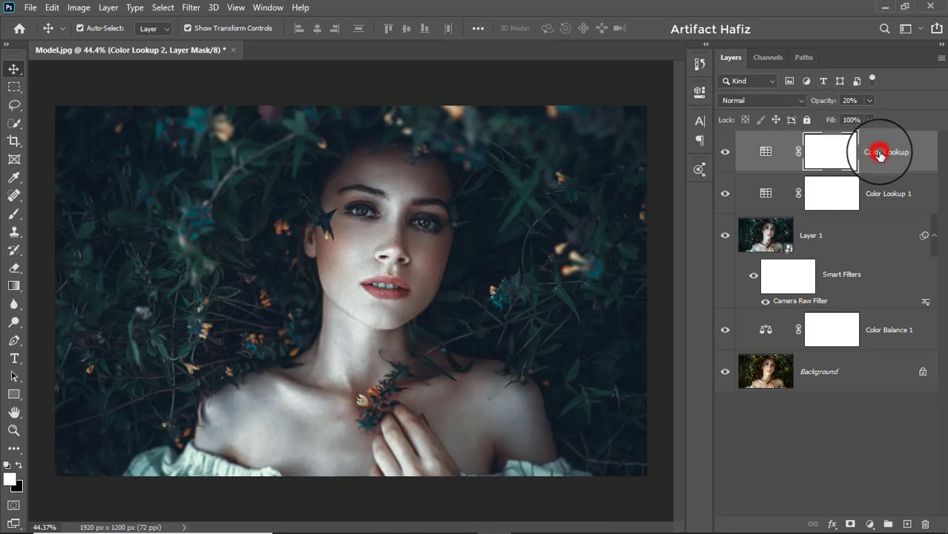
- Add a Curves adjustment layer above Color Lookup 2 and place one shadow and one highlight control point on the RGB curve
left_click(869, 525)
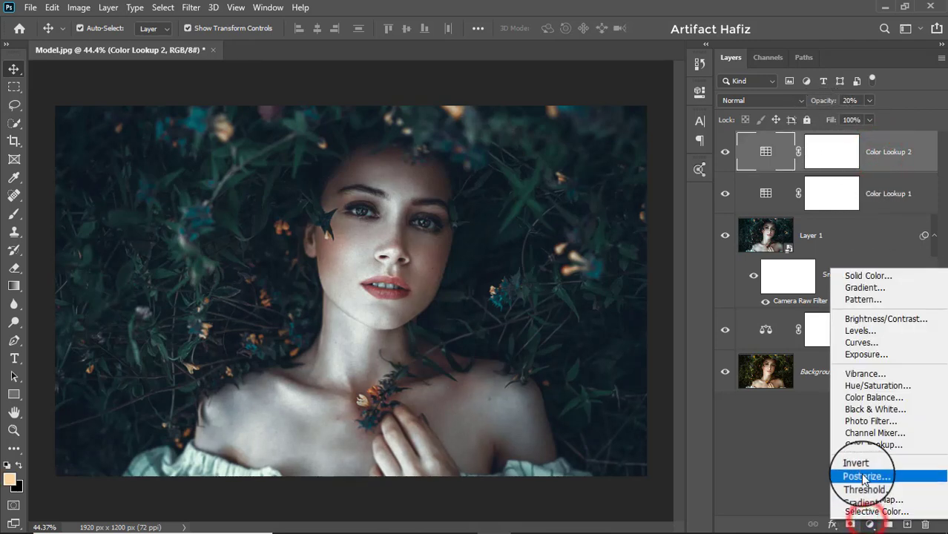
left_click(862, 342)
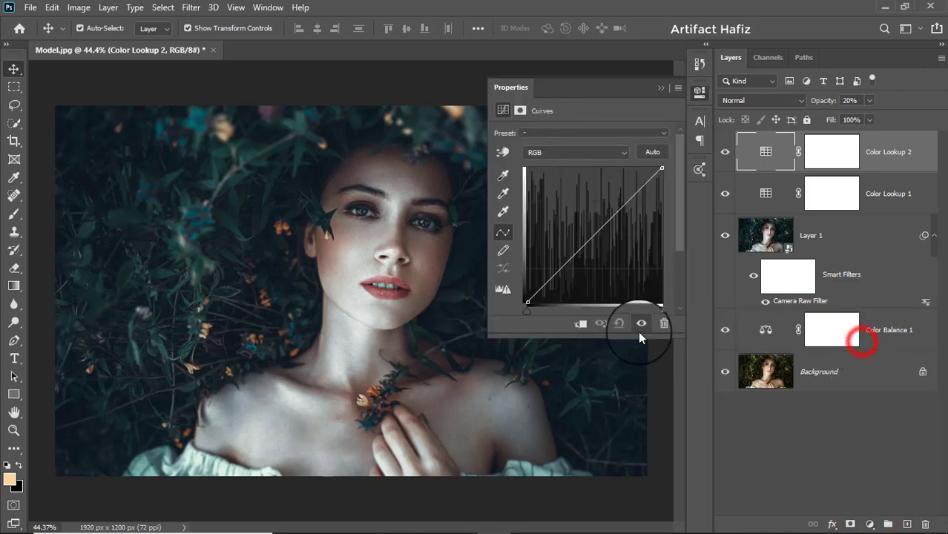
left_click(561, 270)
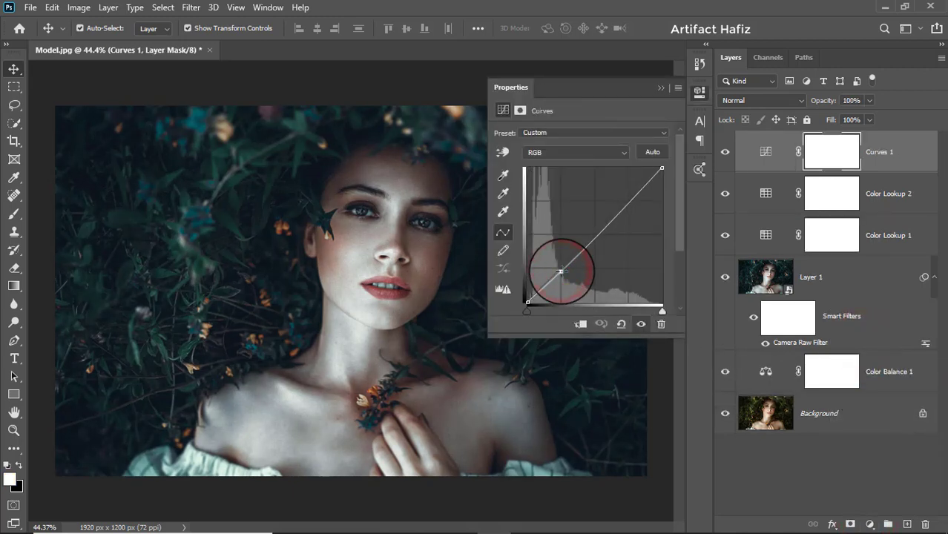
left_click_drag(525, 309, 529, 302)
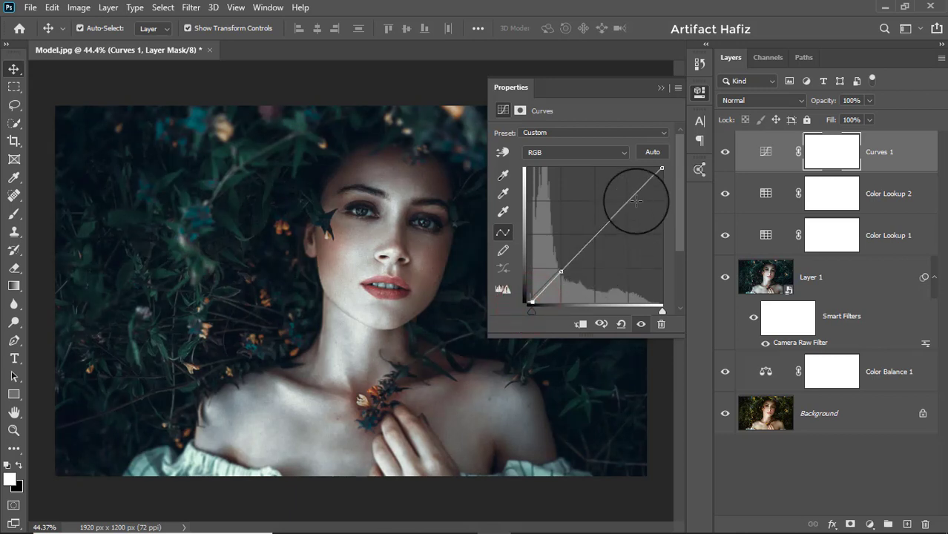
left_click_drag(631, 198, 629, 198)
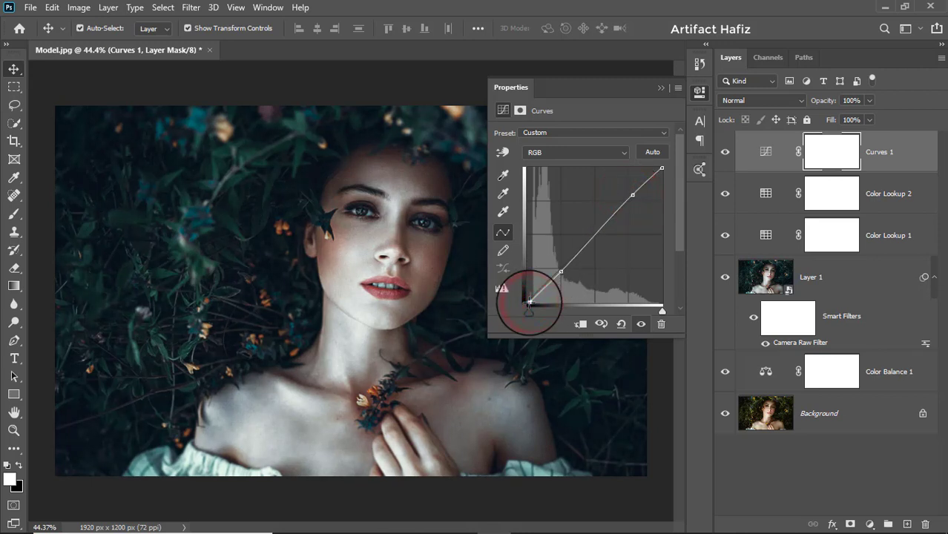
left_click(521, 300)
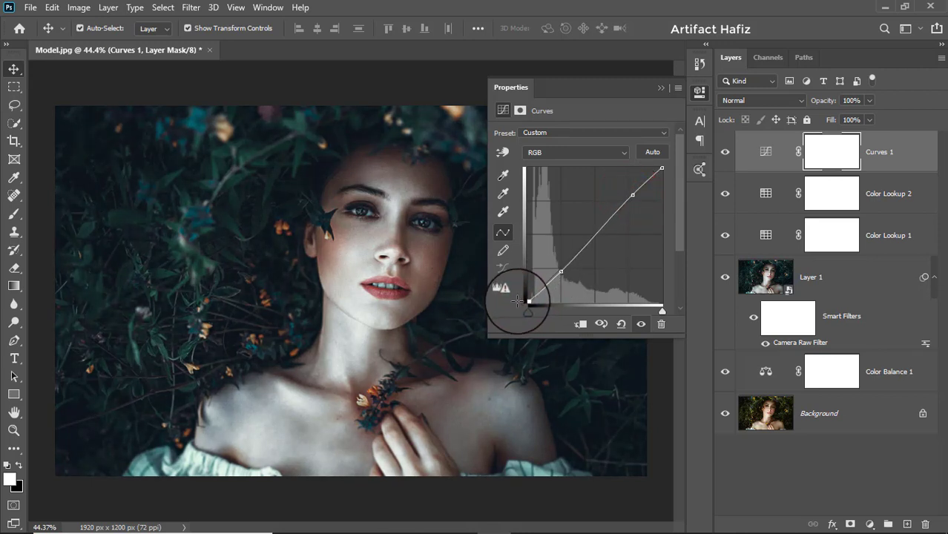
left_click(622, 200)
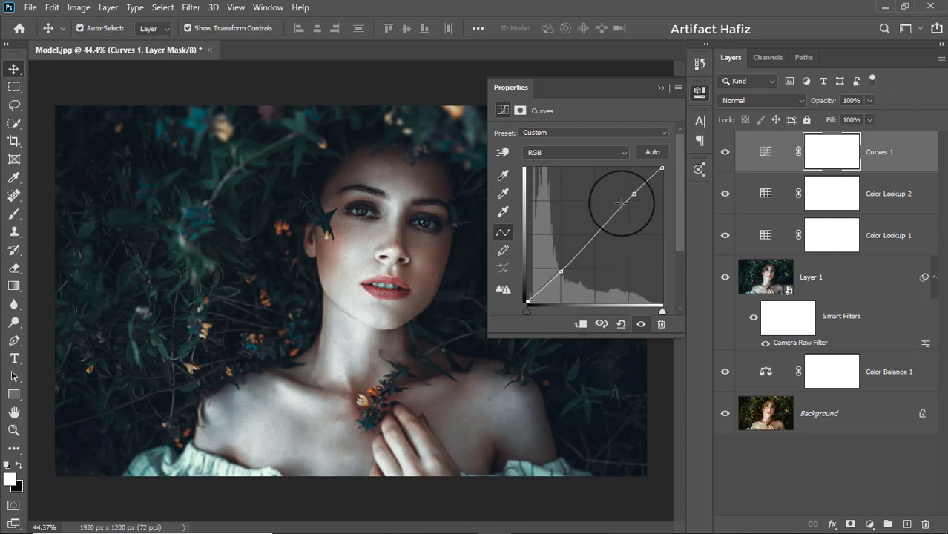
left_click(661, 88)
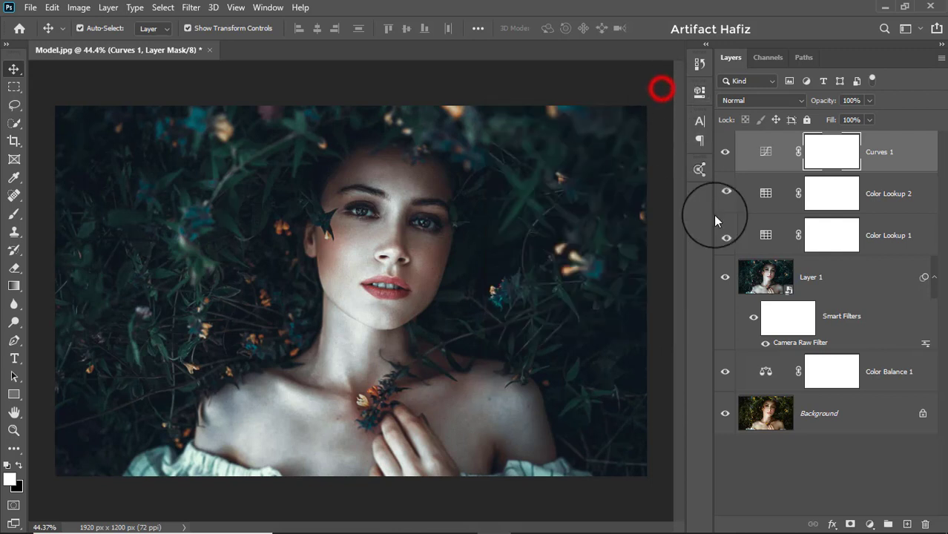
- Add a Levels adjustment layer on top, lower the white input level to 248 and slightly raise the black input level
left_click(871, 524)
left_click(858, 334)
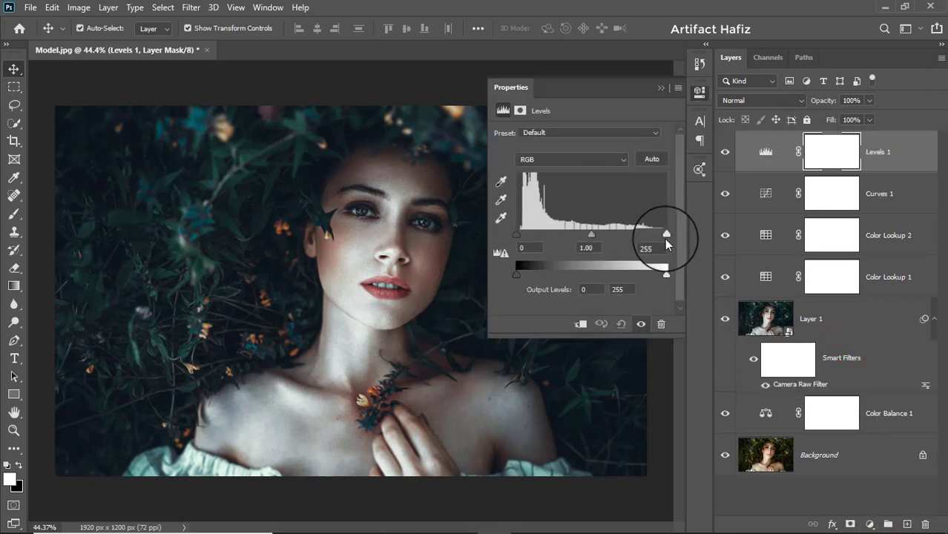
left_click_drag(668, 235, 661, 236)
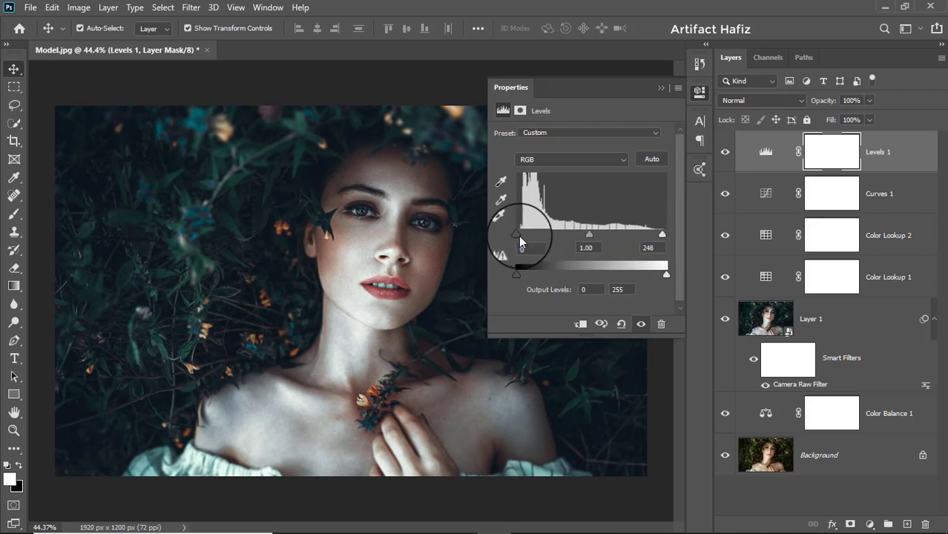
left_click_drag(517, 235, 518, 234)
left_click(659, 88)
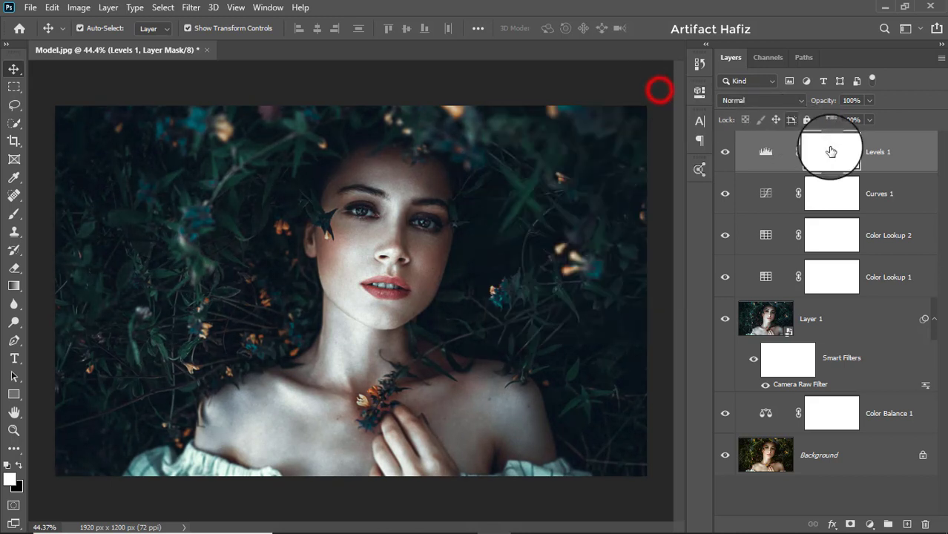
- Stamp all visible layers into a new layer above Levels 1 and convert it for smart filters
left_click(898, 150)
key("ctrl+alt+shift+e")
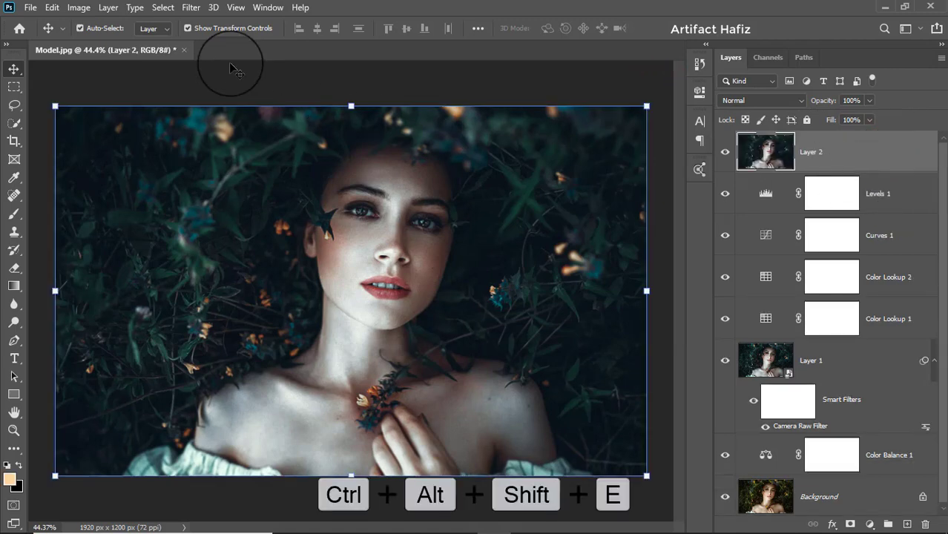
left_click(191, 8)
left_click(222, 42)
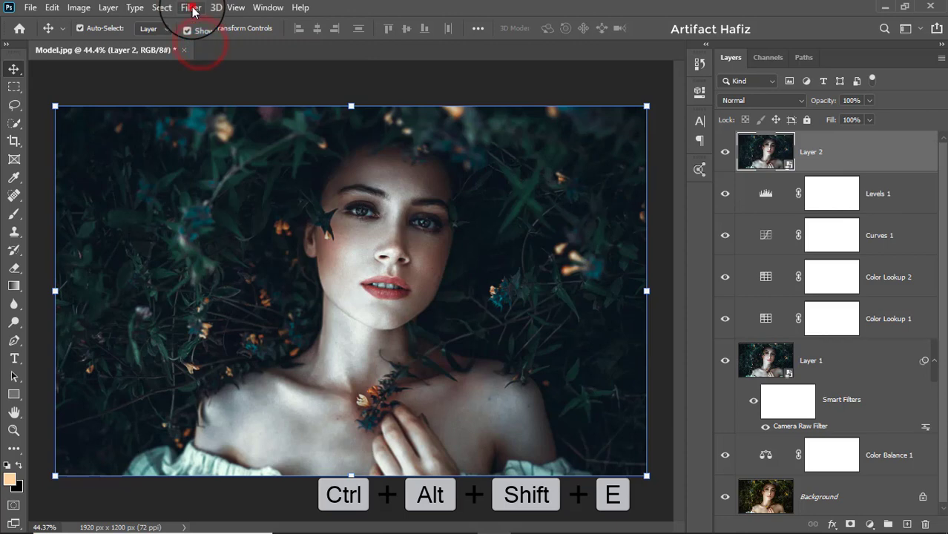
- Apply the Camera Raw Filter to Layer 2 with Exposure -0.10, Shadows +100, Blacks +1 and Clarity +2
left_click(191, 8)
left_click(205, 91)
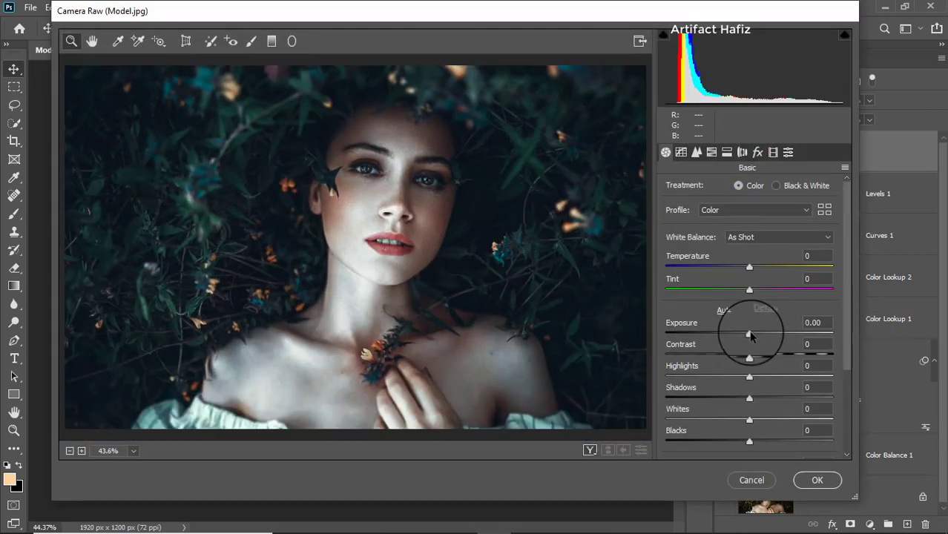
left_click_drag(750, 335, 748, 333)
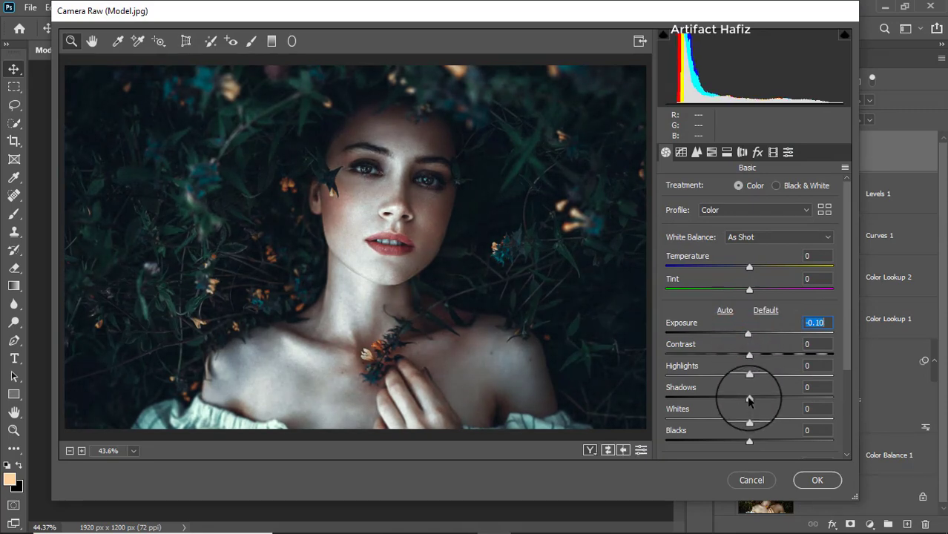
left_click_drag(749, 399, 871, 387)
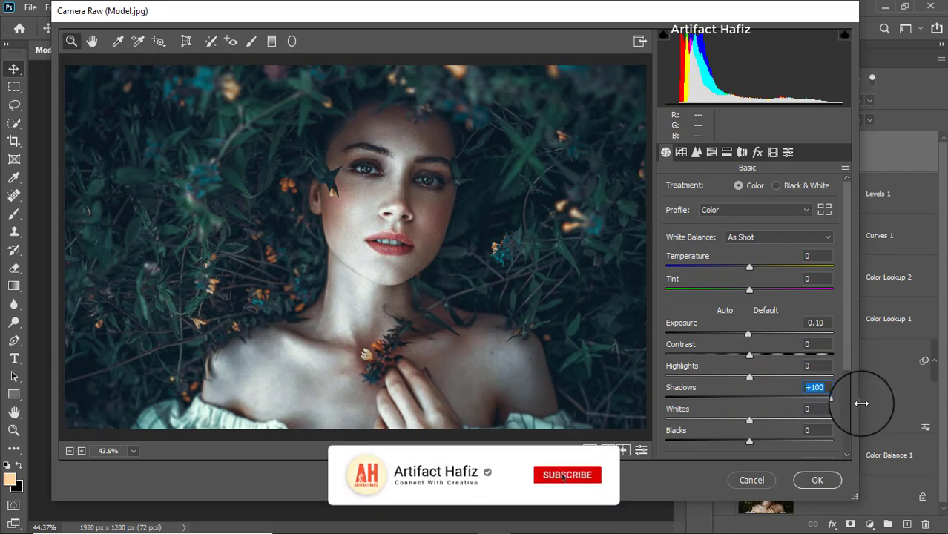
left_click_drag(749, 442, 748, 442)
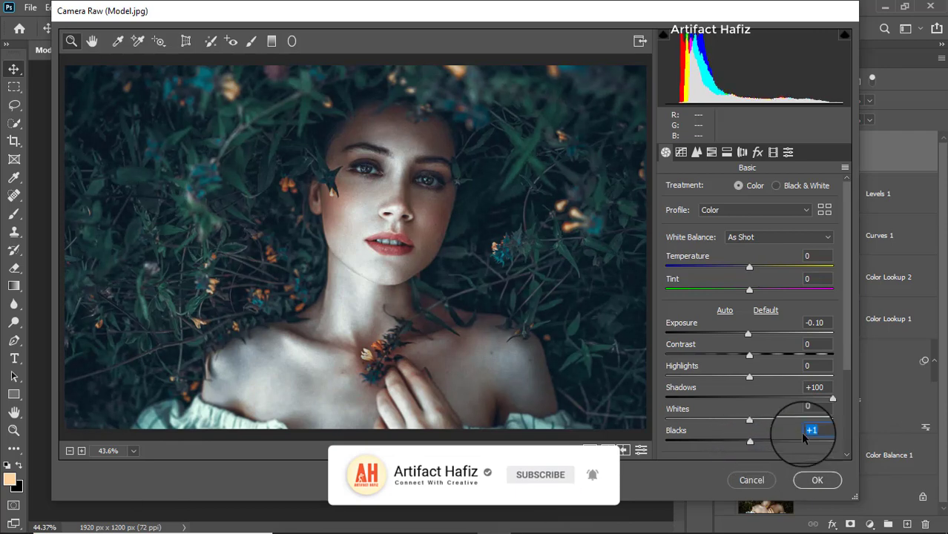
scroll(794, 377, "down", 3)
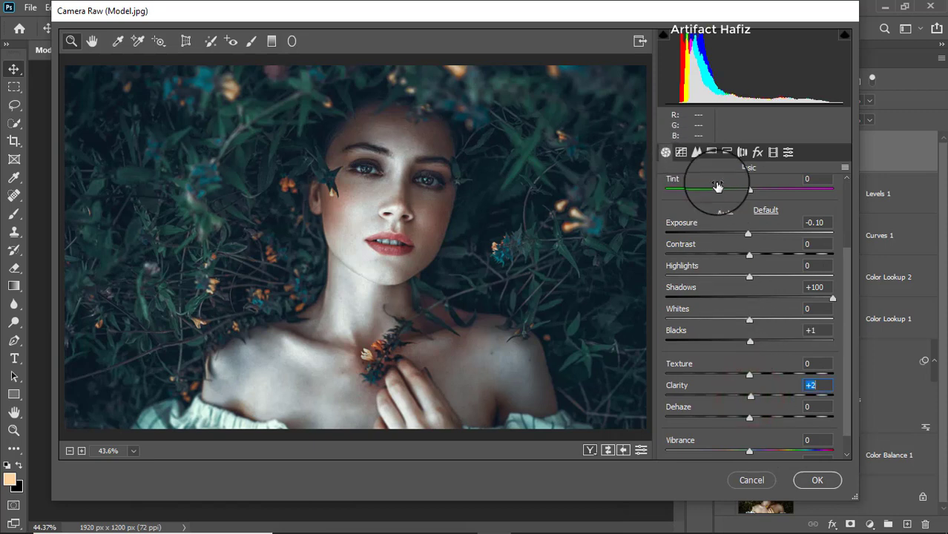
left_click(774, 152)
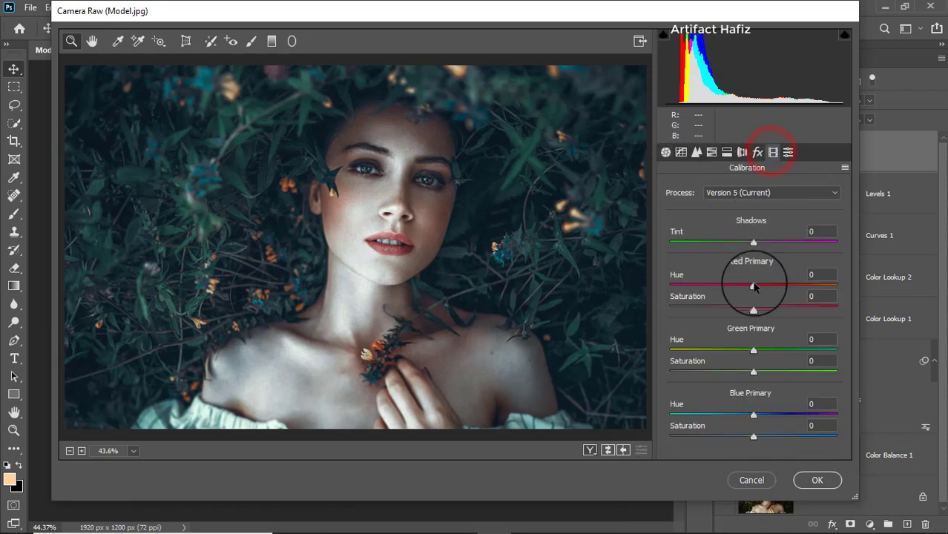
left_click(816, 479)
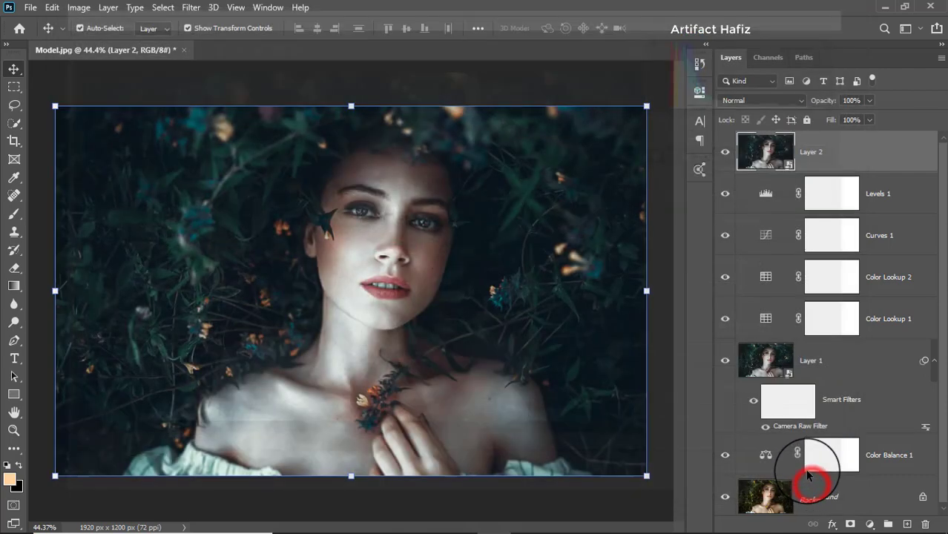
- Compare the original Background photo with the graded result by toggling the visibility of all other layers
scroll(741, 390, "down", 2)
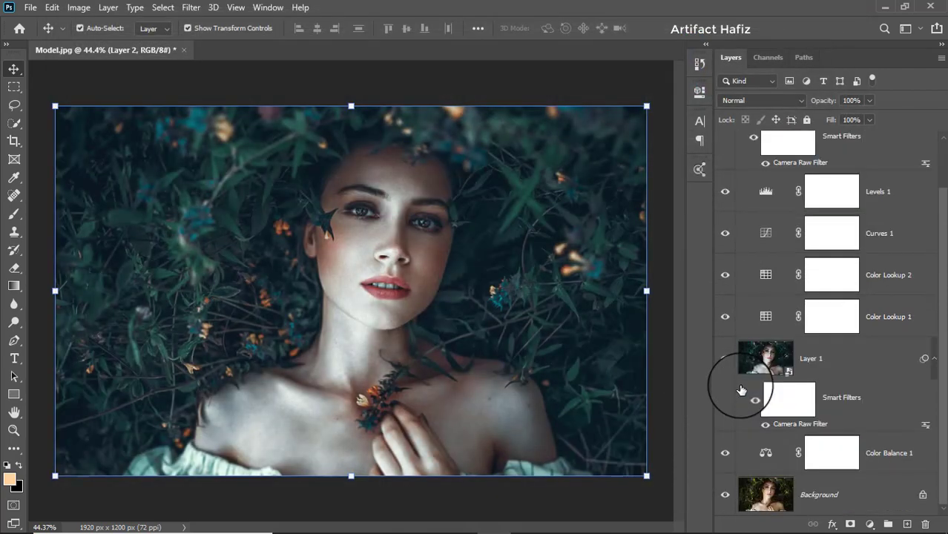
left_click(724, 495, "alt")
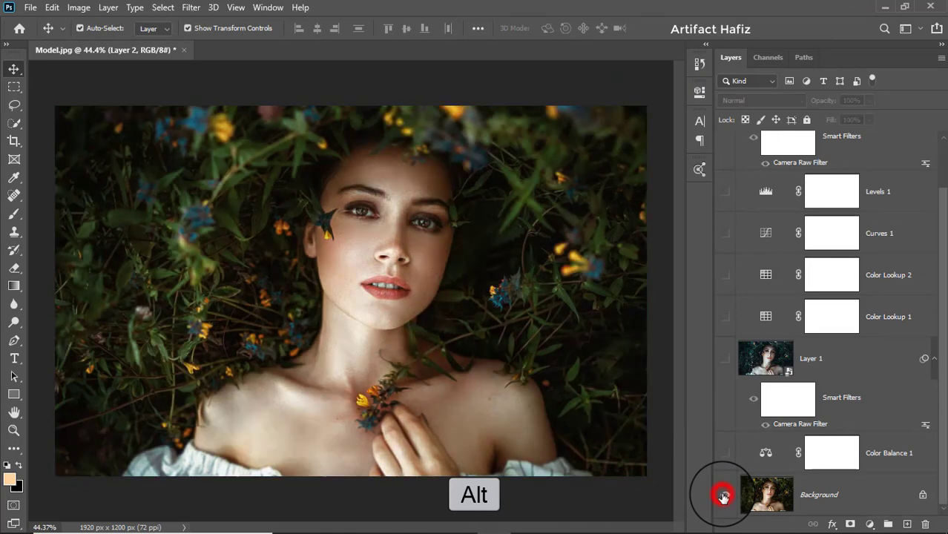
left_click(724, 496, "alt")
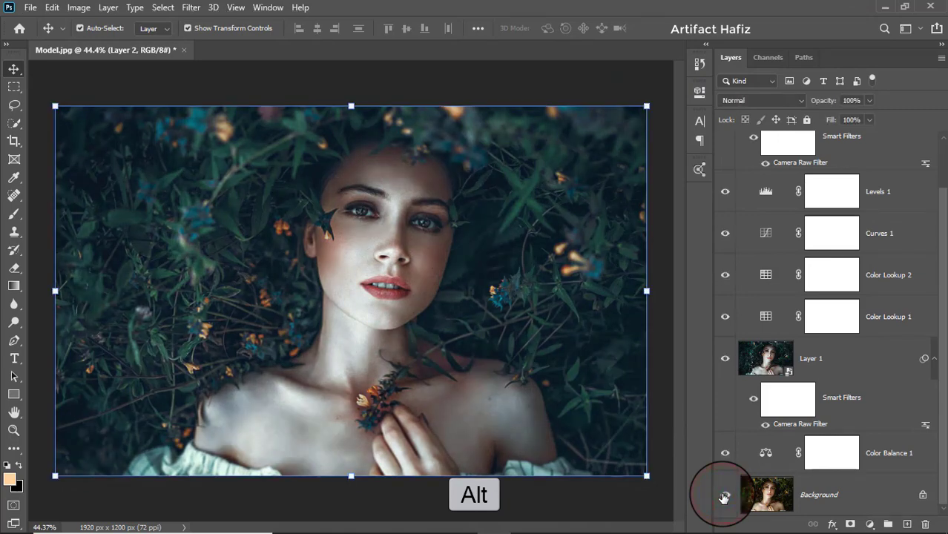
left_click(724, 497, "alt")
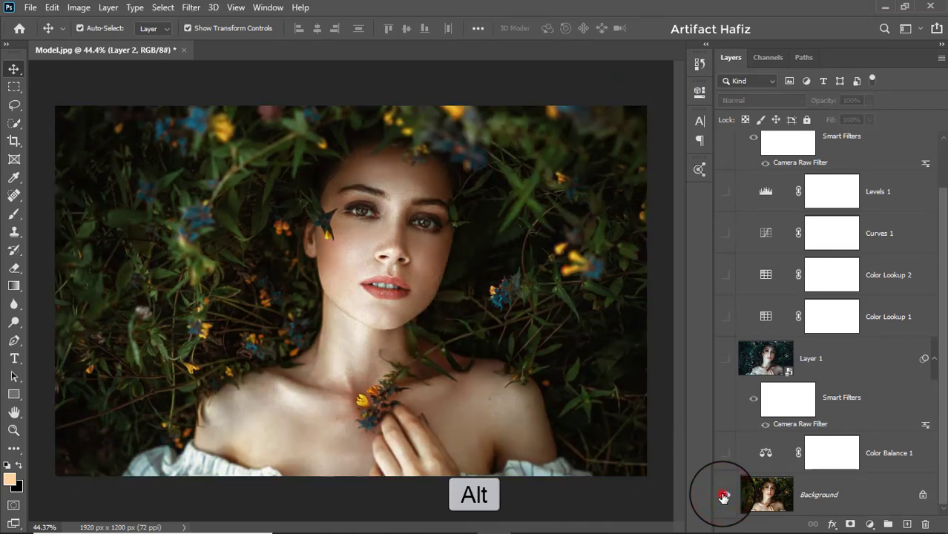
left_click(724, 497, "alt")
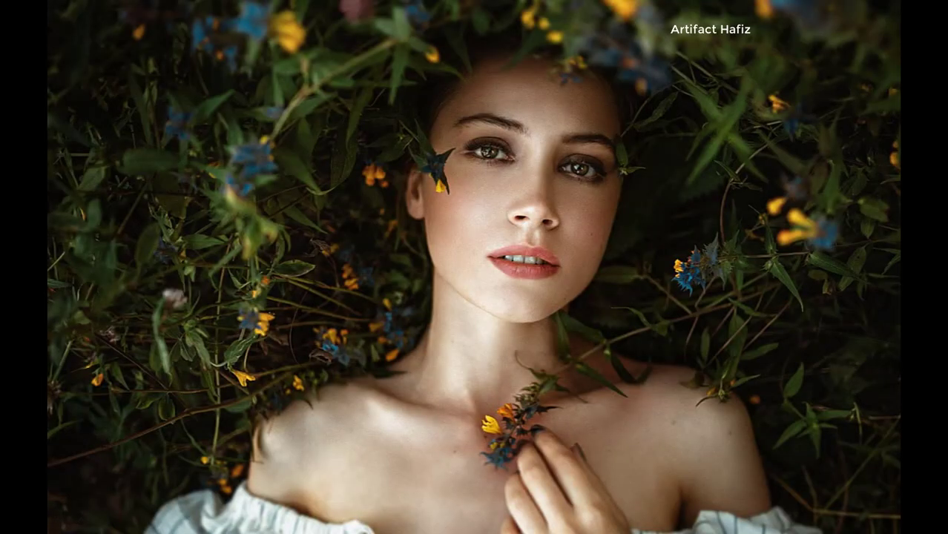